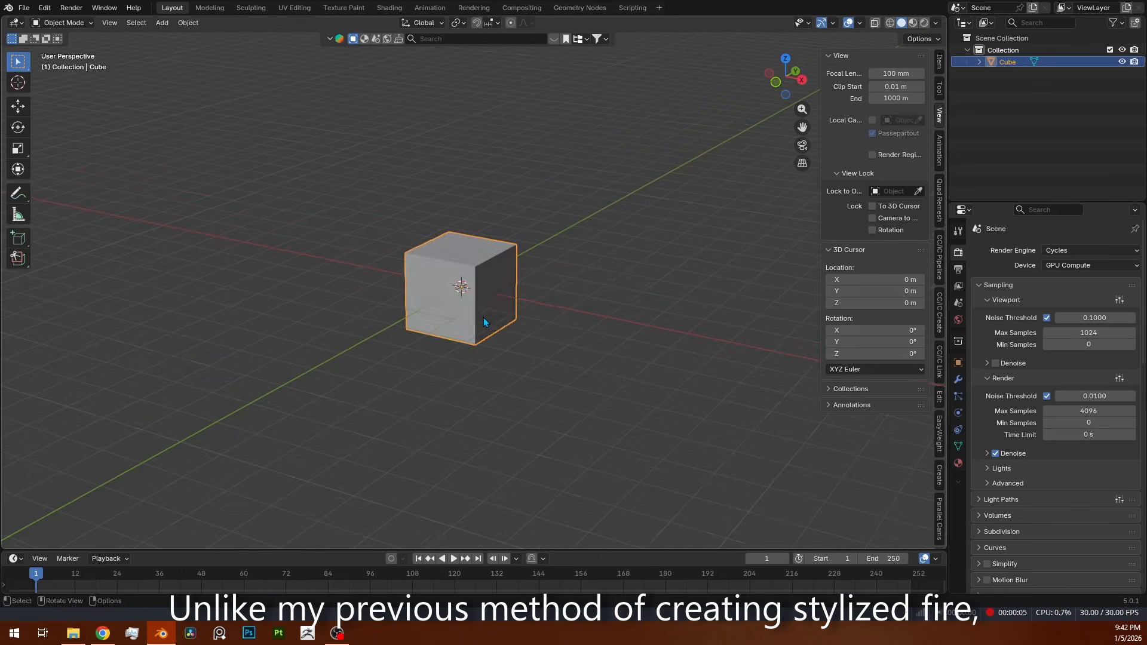
Replace the default cube with a new plane at the scene origin
{"action": "key", "text": "Delete"}
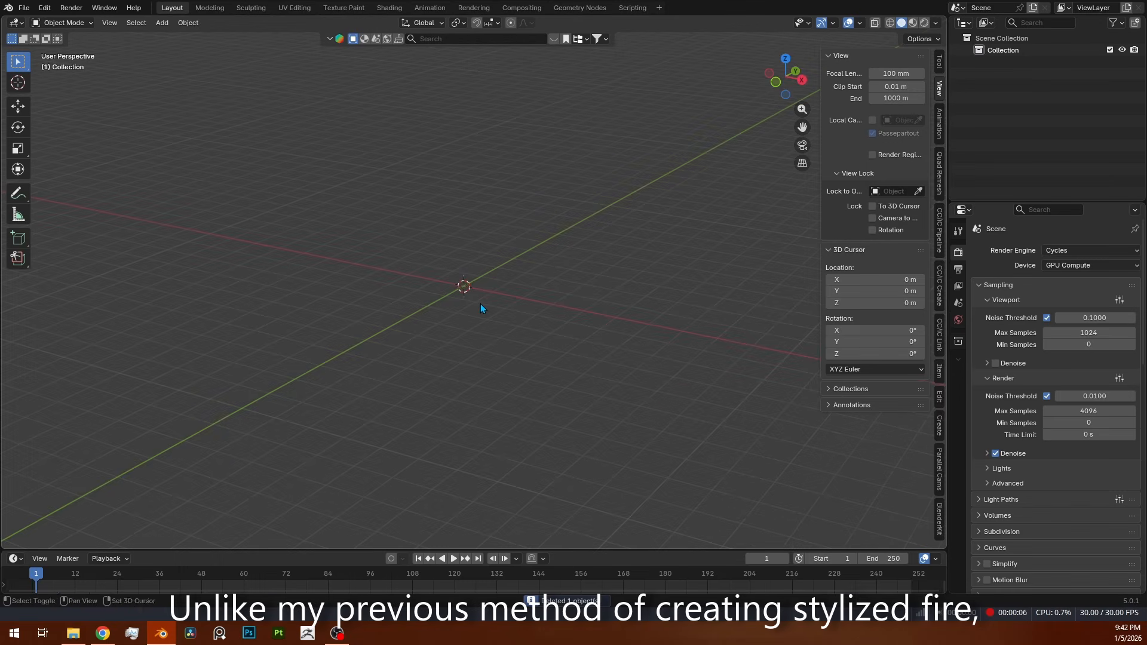
{"action": "key", "text": "shift+a"}
{"action": "mouse_move", "coordinate": [477, 317]}
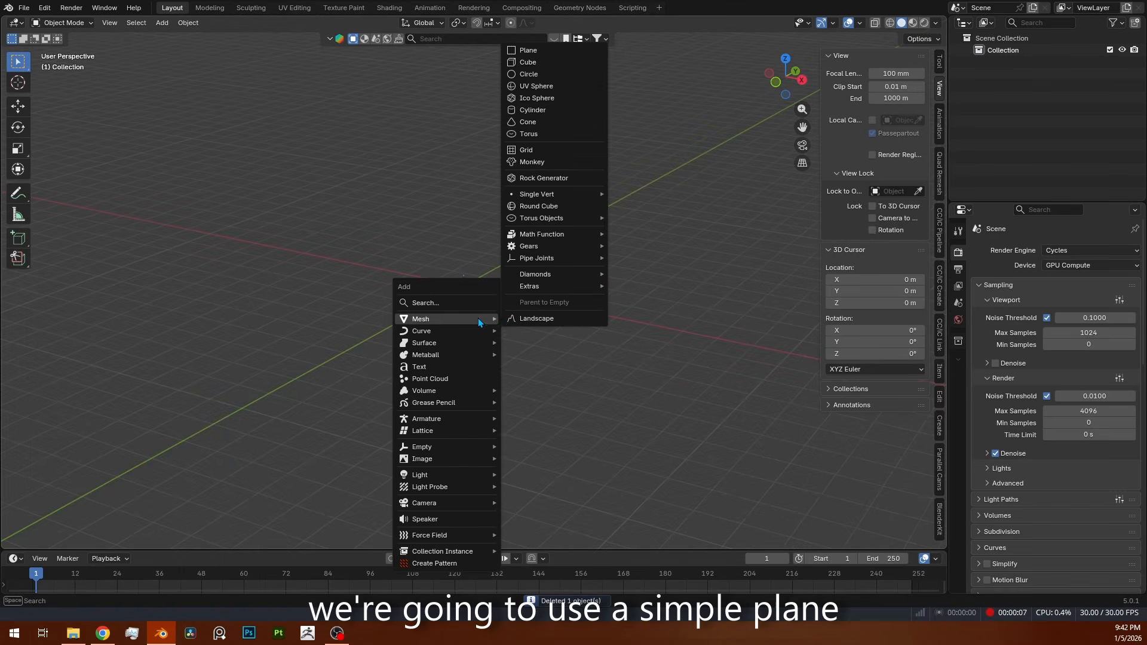
{"action": "left_click", "coordinate": [520, 51]}
Rotate the plane's mesh 90° around the X axis in Edit Mode so it stands upright, and switch to the front view
{"action": "middle_click_drag", "start_coordinate": [494, 199], "coordinate": [529, 300]}
{"action": "key", "text": "Tab"}
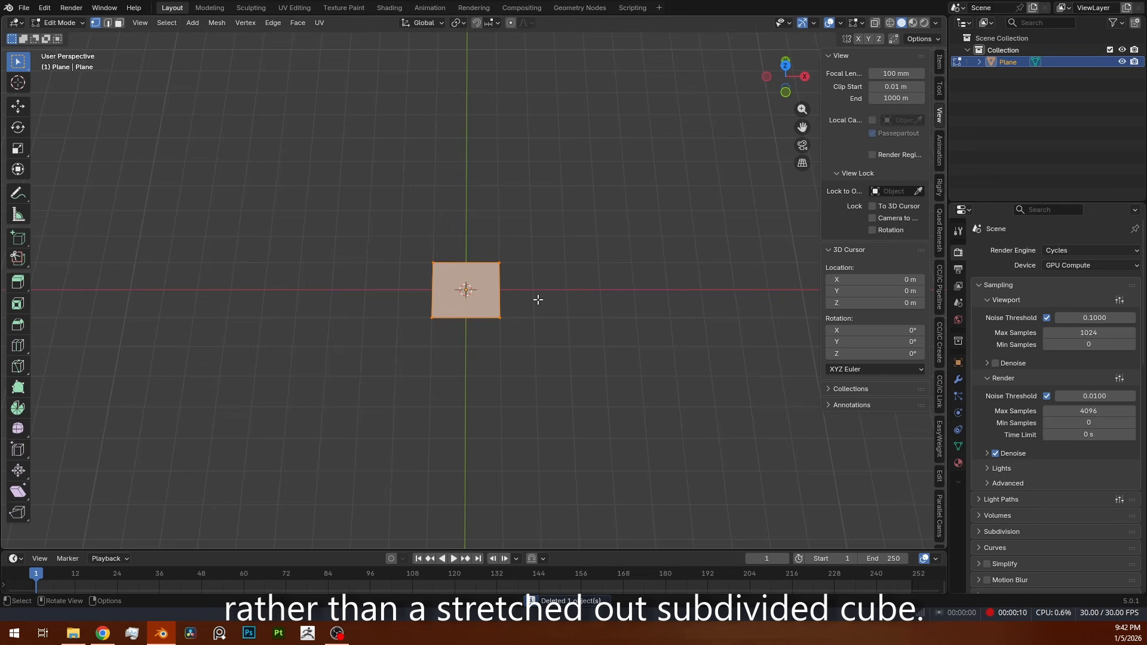
{"action": "type", "text": "rx90"}
{"action": "key", "text": "Return"}
{"action": "key", "text": "KP_1"}
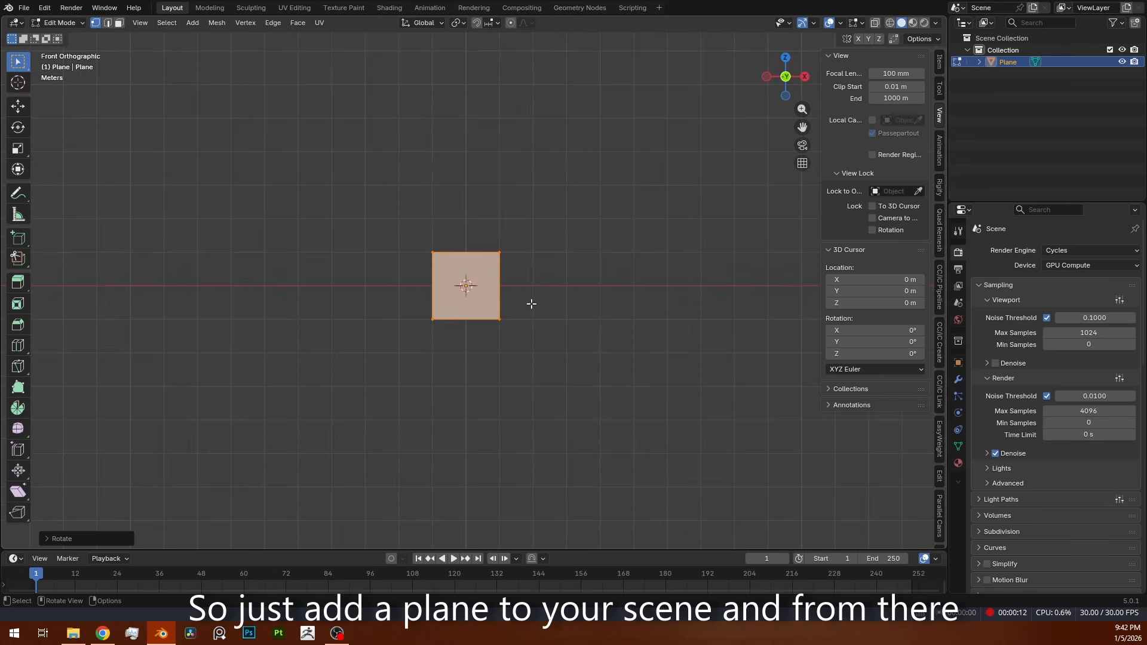
{"action": "key", "text": "Tab"}
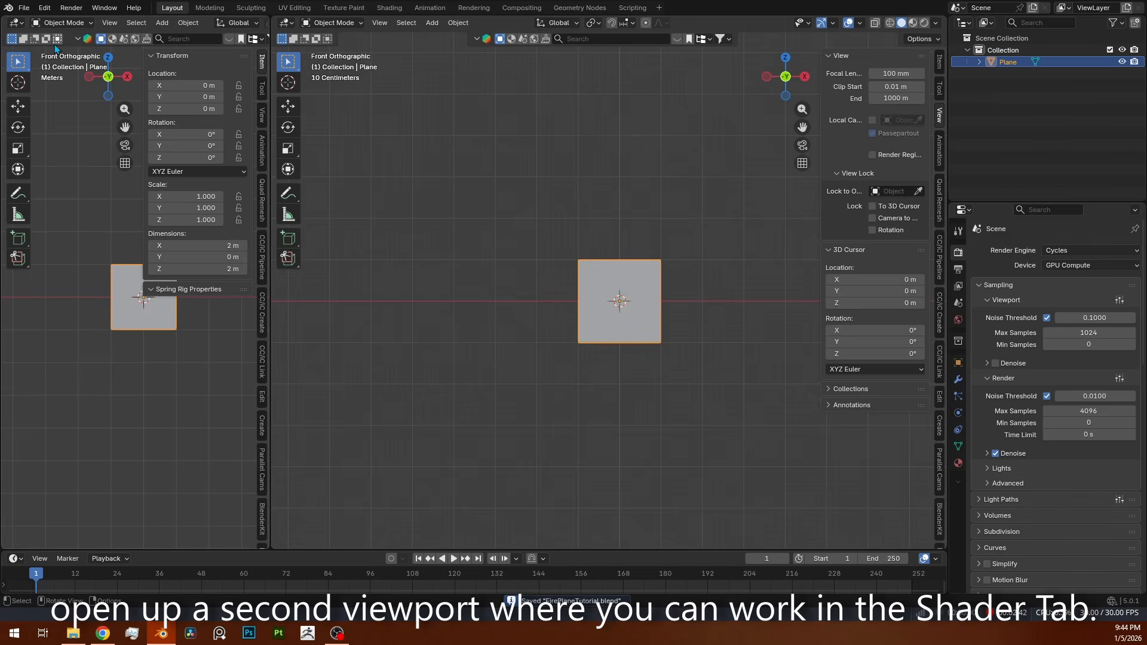
Turn the second viewport into a Shader Editor and set the render engine to EEVEE
{"action": "left_click", "coordinate": [17, 23]}
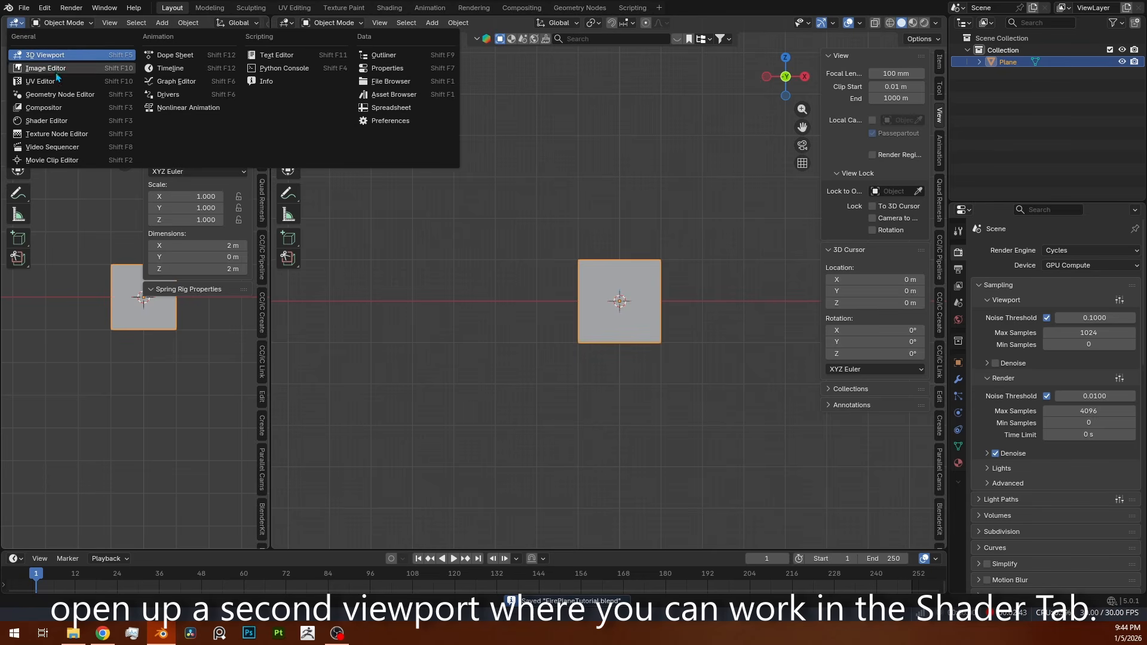
{"action": "left_click", "coordinate": [57, 122]}
{"action": "left_click", "coordinate": [1074, 135]}
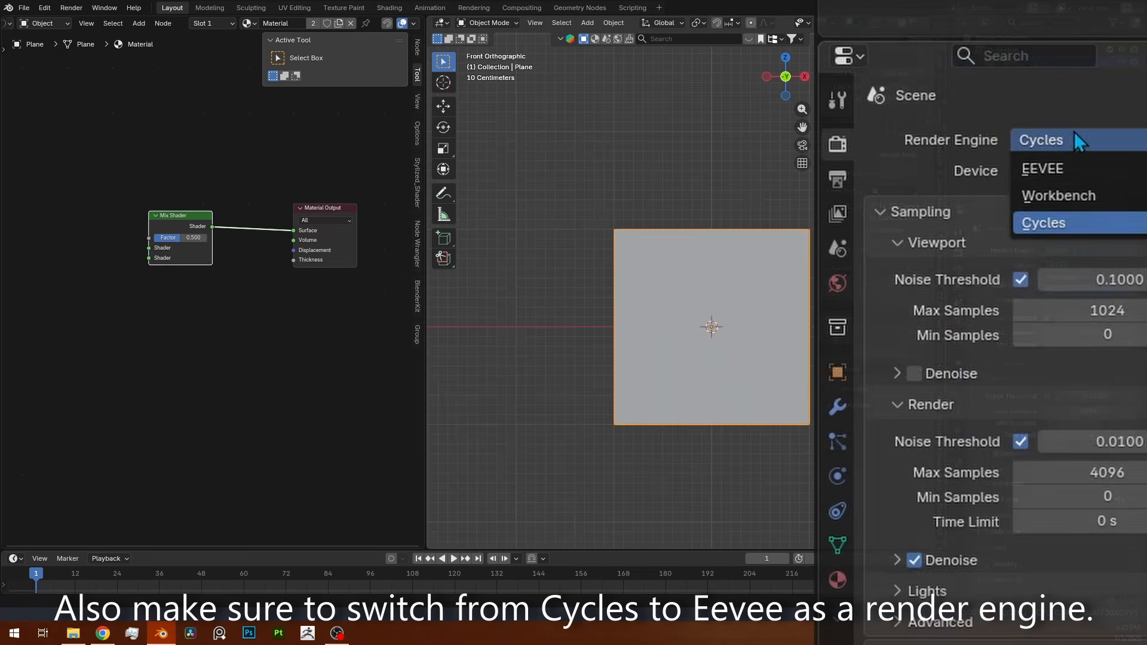
{"action": "left_click", "coordinate": [1055, 167]}
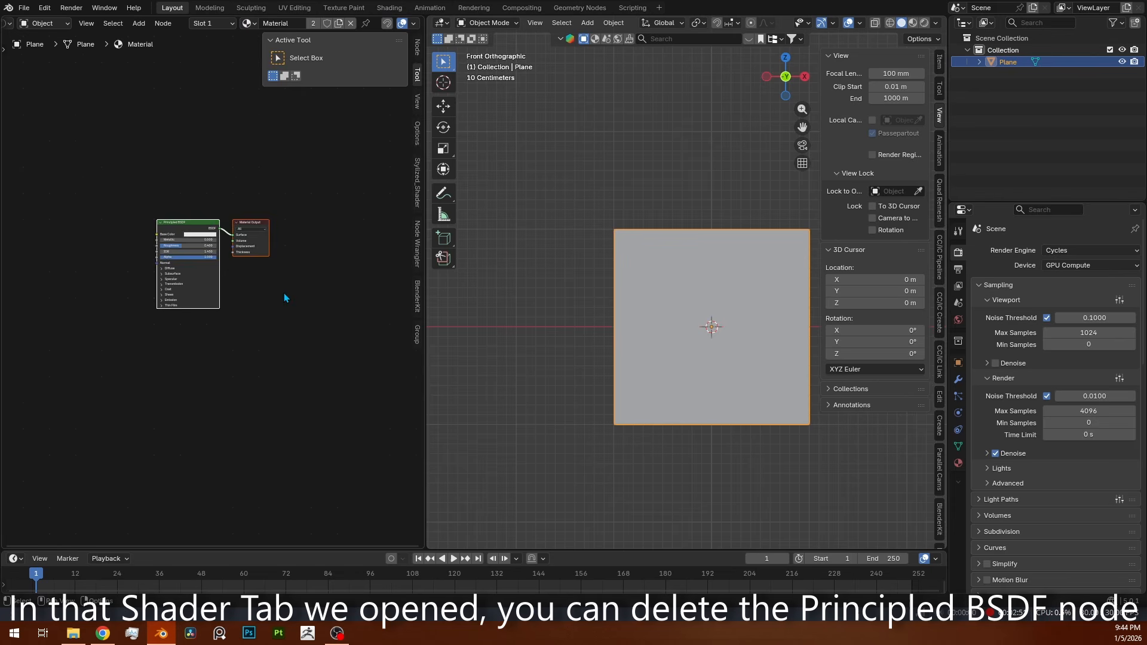
Delete the Principled BSDF node from the plane's material and add a Mix Shader node in its place
{"action": "scroll", "coordinate": [284, 293], "scroll_direction": "up", "scroll_amount": 5}
{"action": "key", "text": "x"}
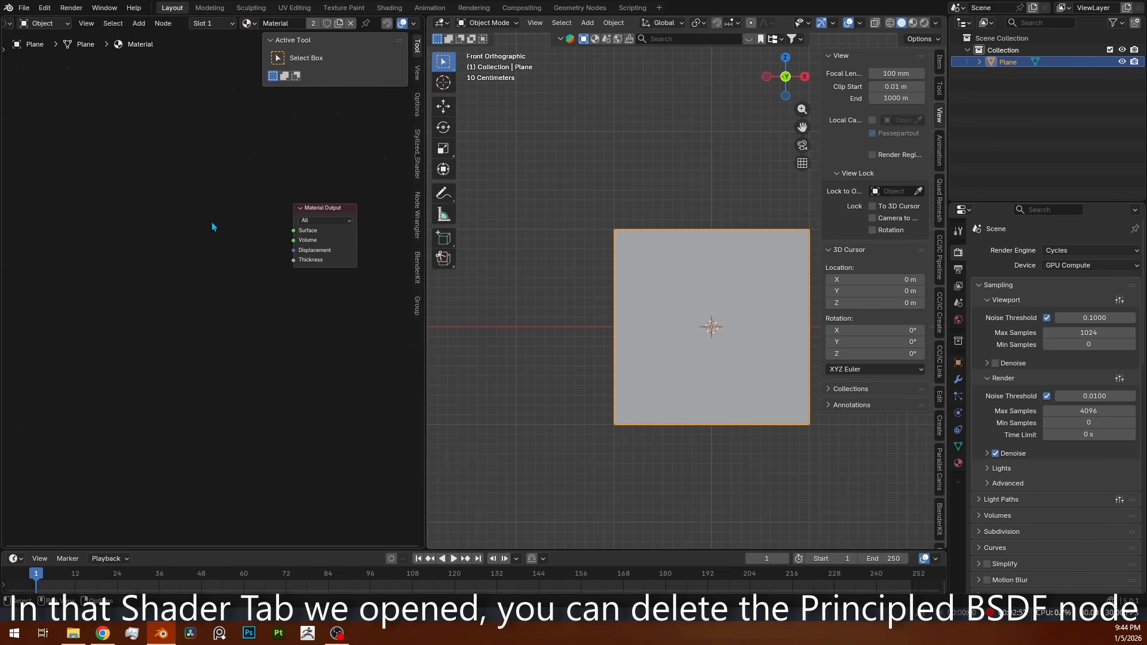
{"action": "key", "text": "shift+a"}
{"action": "type", "text": "mix sh"}
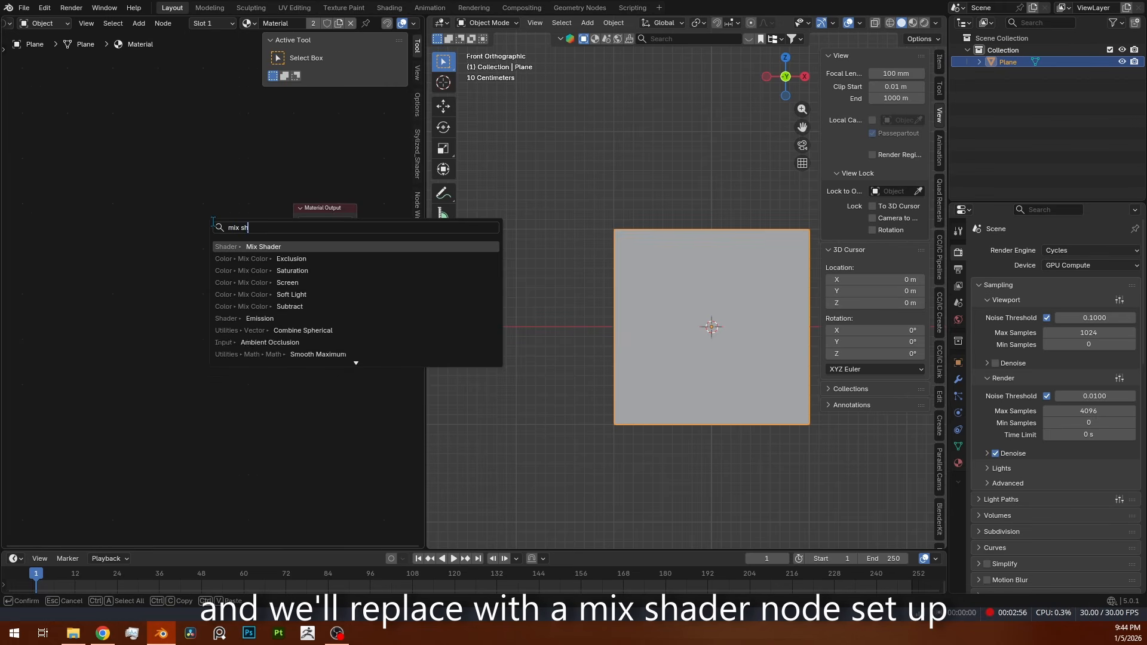
{"action": "type", "text": "ader"}
{"action": "key", "text": "Return"}
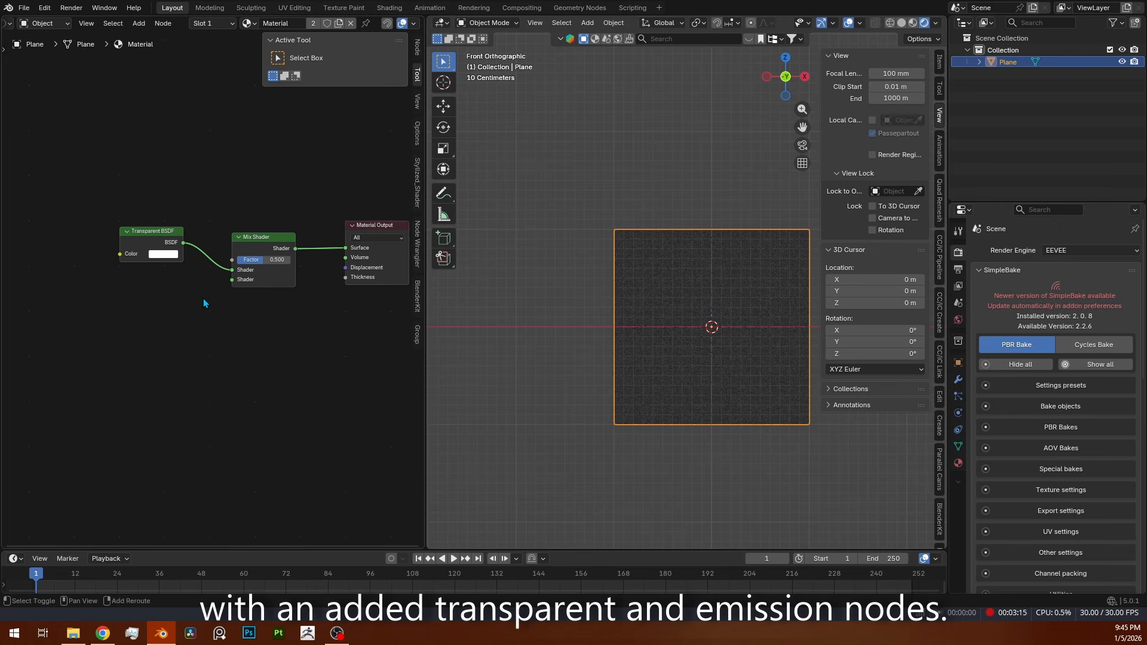
Add an Emission node below the Transparent BSDF, connect it to the Mix Shader's second Shader input, and align the two nodes
{"action": "key", "text": "shift+a"}
{"action": "type", "text": "emission"}
{"action": "key", "text": "Return"}
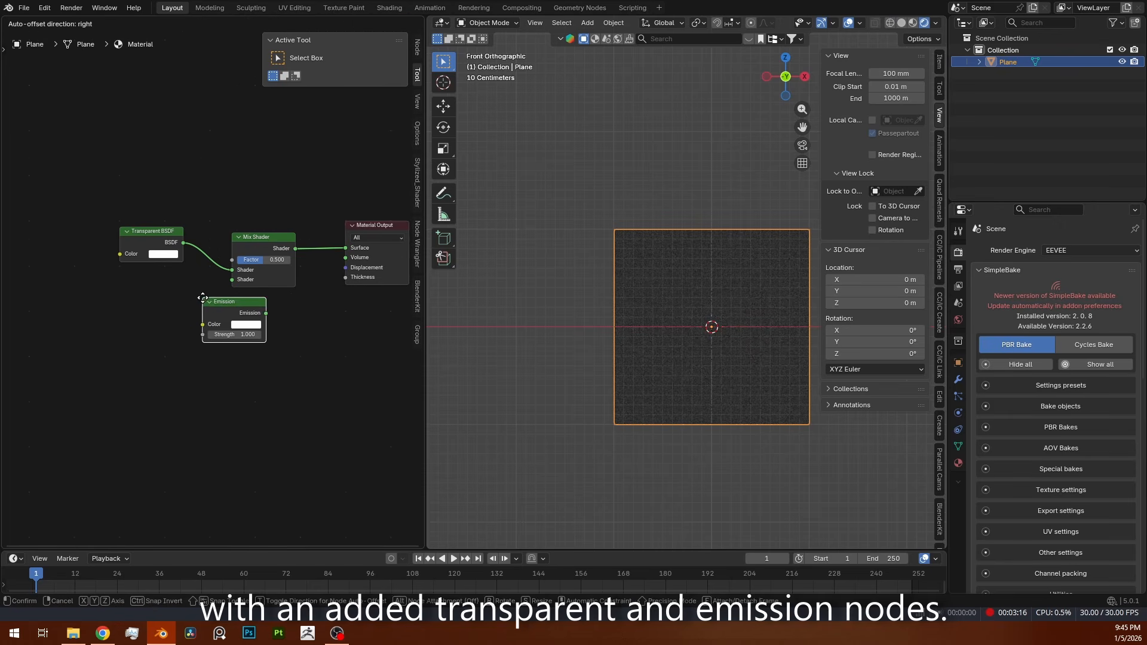
{"action": "left_click", "coordinate": [135, 292]}
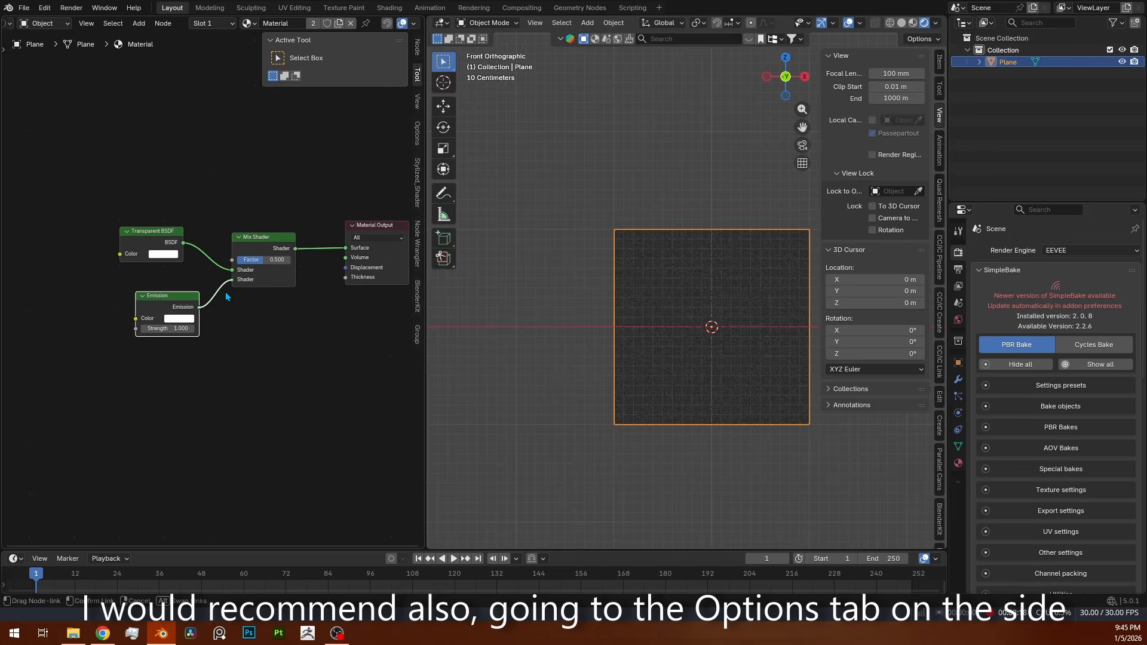
{"action": "left_click_drag", "start_coordinate": [226, 296], "coordinate": [157, 317]}
{"action": "left_click_drag", "start_coordinate": [161, 241], "coordinate": [156, 263]}
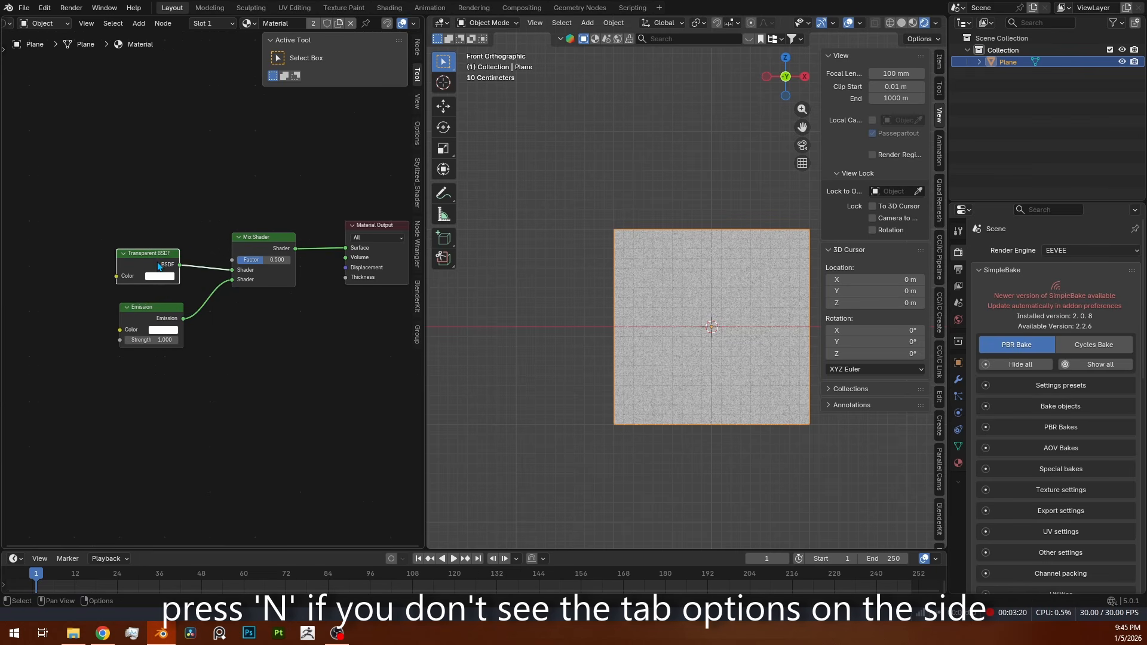
Set the material's Render Method to Blended in the Shader Editor's options
{"action": "key", "text": "n"}
{"action": "key", "text": "n"}
{"action": "left_click", "coordinate": [417, 133]}
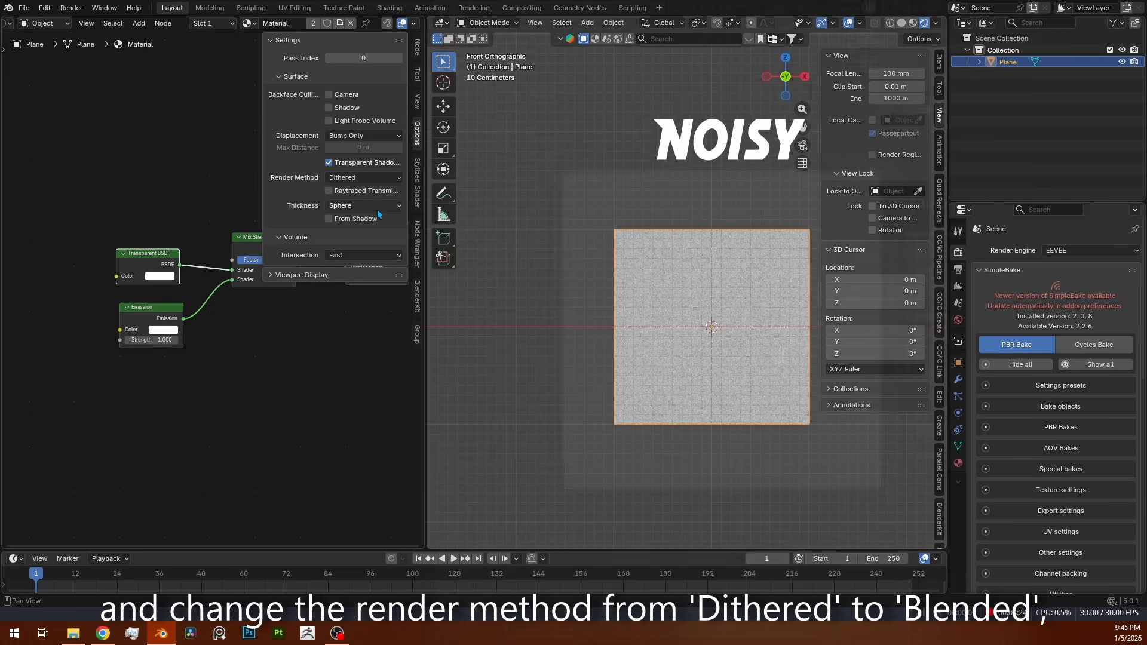
{"action": "left_click", "coordinate": [371, 178]}
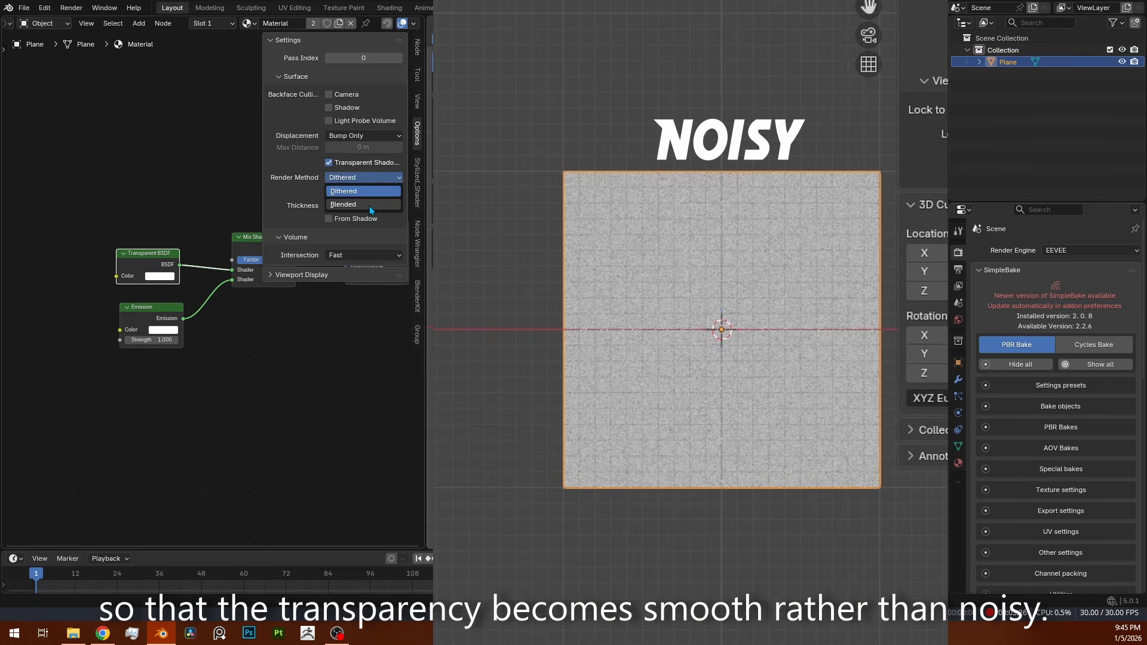
{"action": "left_click", "coordinate": [369, 205]}
{"action": "key", "text": "n"}
Add a Gradient Texture node above the shader nodes with Mapping and Texture Coordinate nodes attached
{"action": "scroll", "coordinate": [256, 280], "scroll_direction": "down", "scroll_amount": 5}
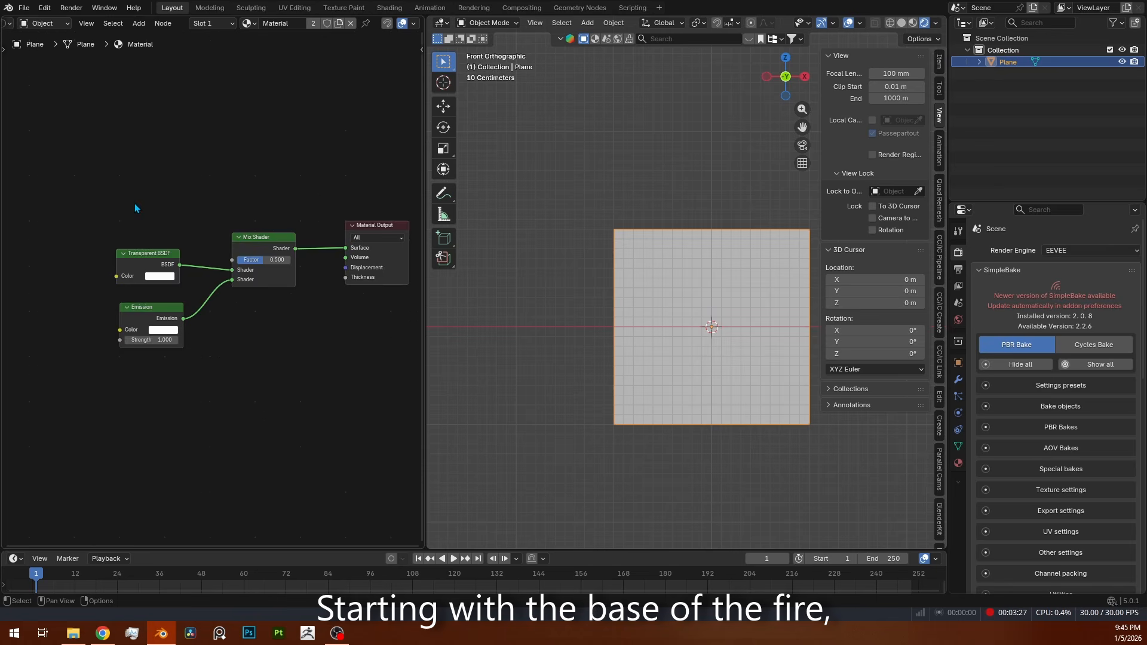
{"action": "scroll", "coordinate": [258, 280], "scroll_direction": "down", "scroll_amount": 4}
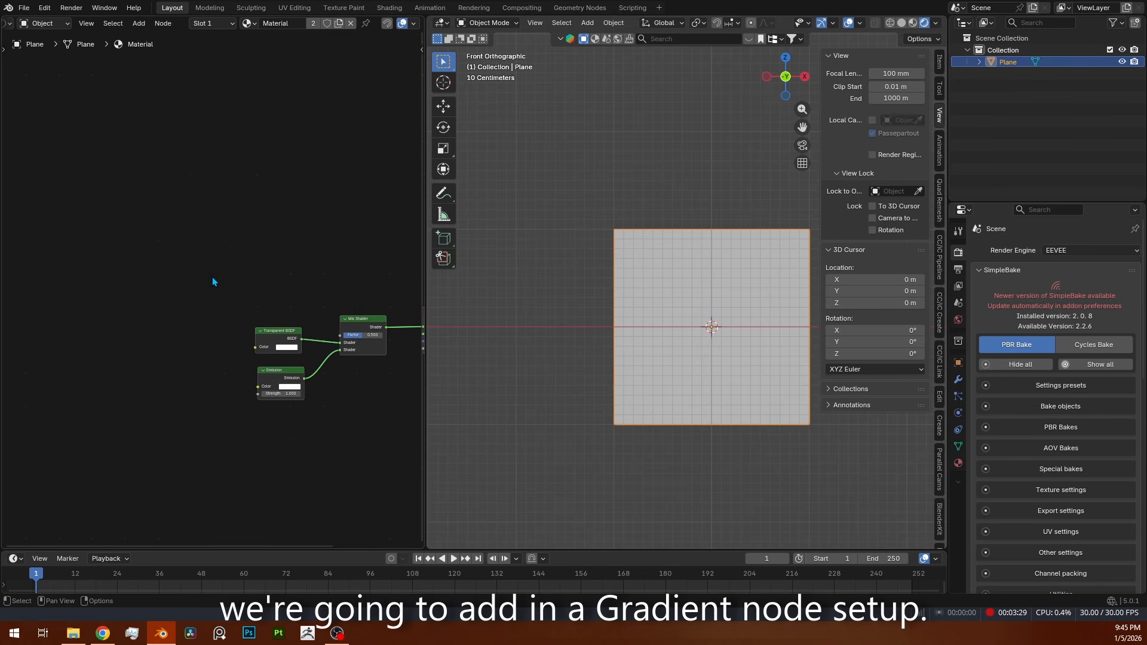
{"action": "key", "text": "shift+a"}
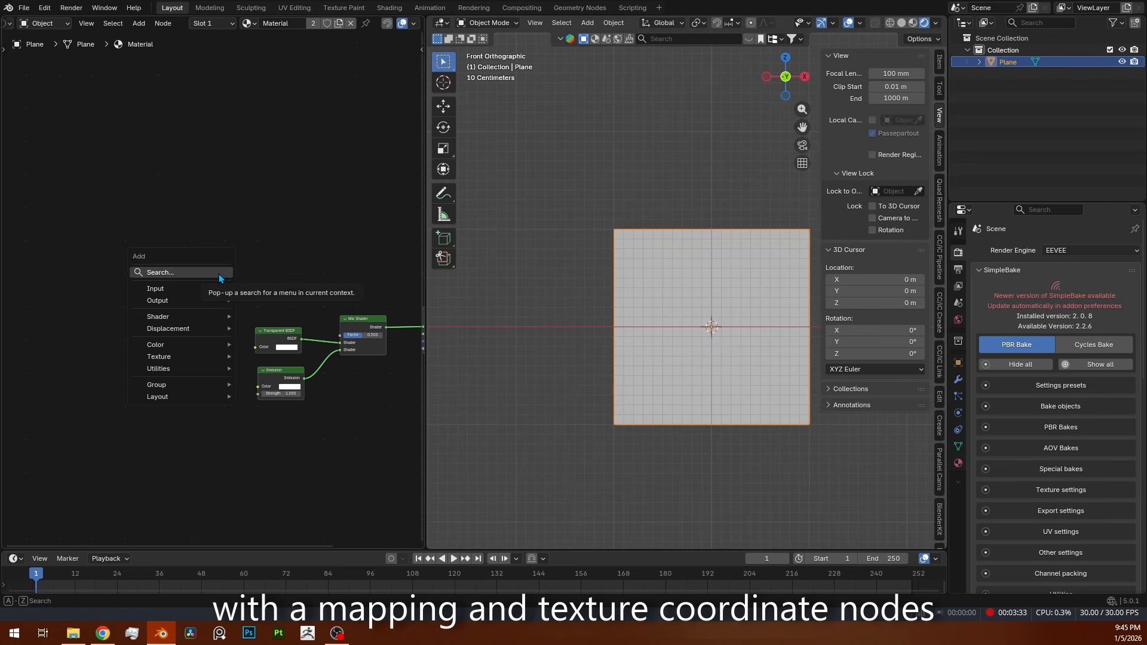
{"action": "left_click", "coordinate": [218, 273]}
{"action": "type", "text": "grad"}
{"action": "key", "text": "Return"}
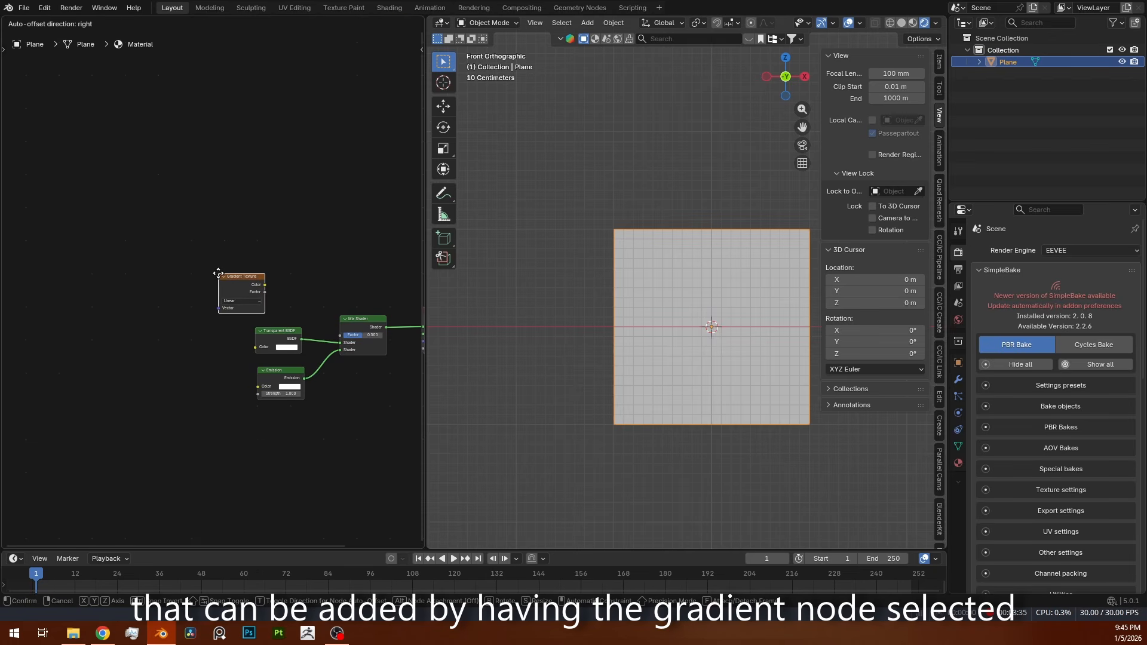
{"action": "left_click", "coordinate": [180, 283]}
{"action": "key", "text": "ctrl+t"}
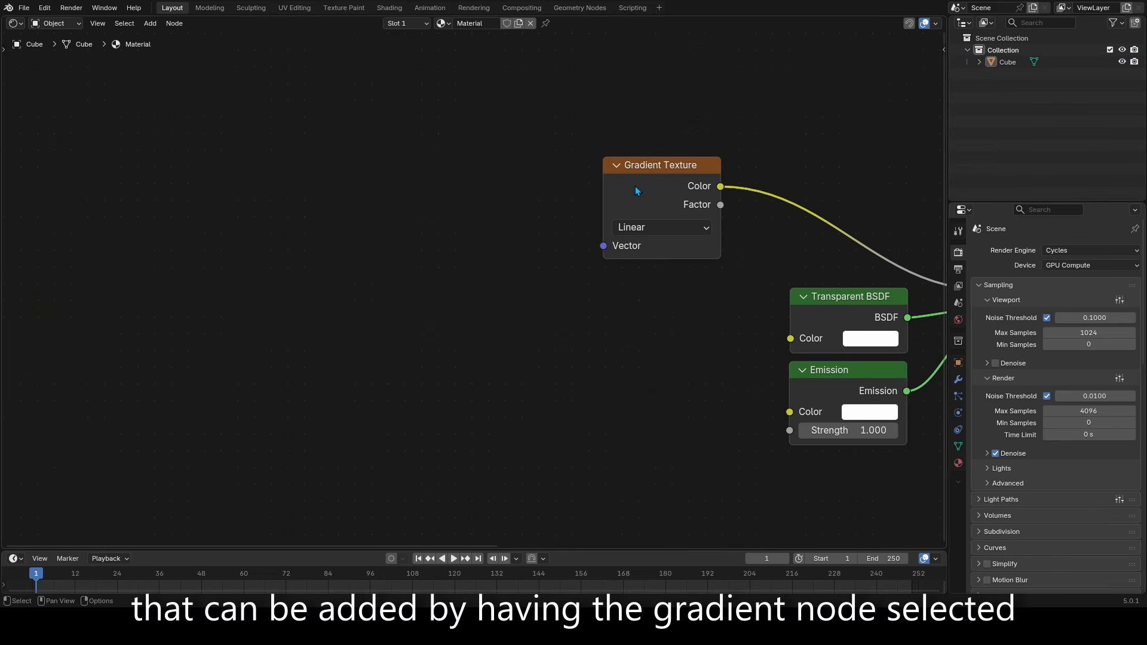
Attach Mapping and Texture Coordinate nodes to the cube material's Gradient Texture, and search the add-ons for "node w"
{"action": "left_click", "coordinate": [636, 185]}
{"action": "key", "text": "ctrl+t"}
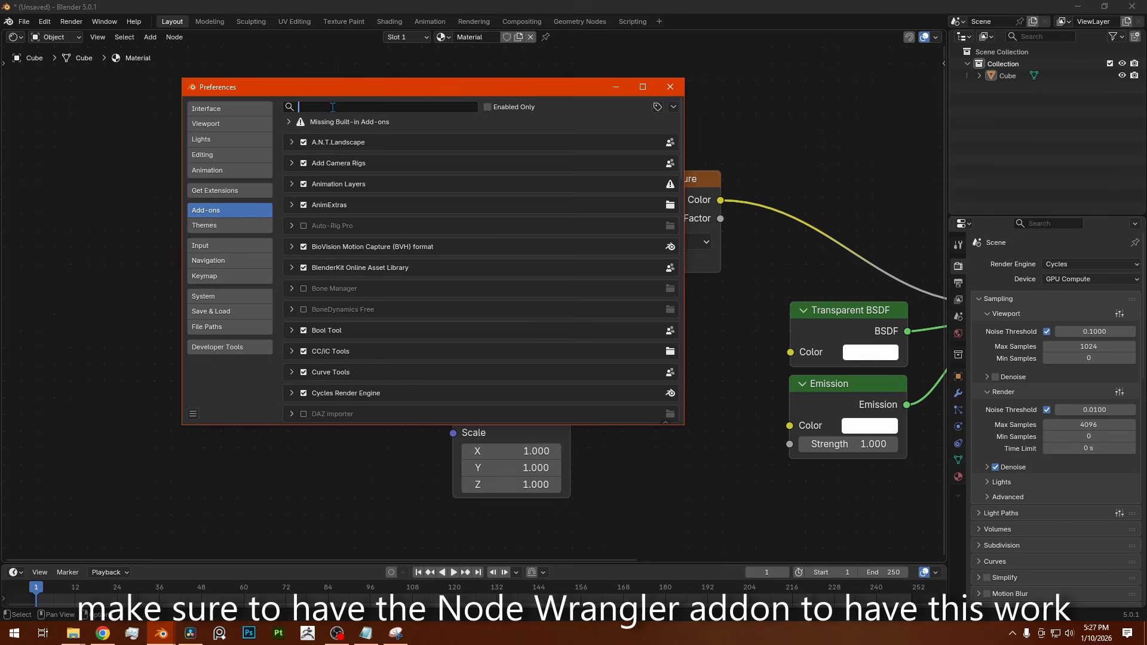
{"action": "type", "text": "node w"}
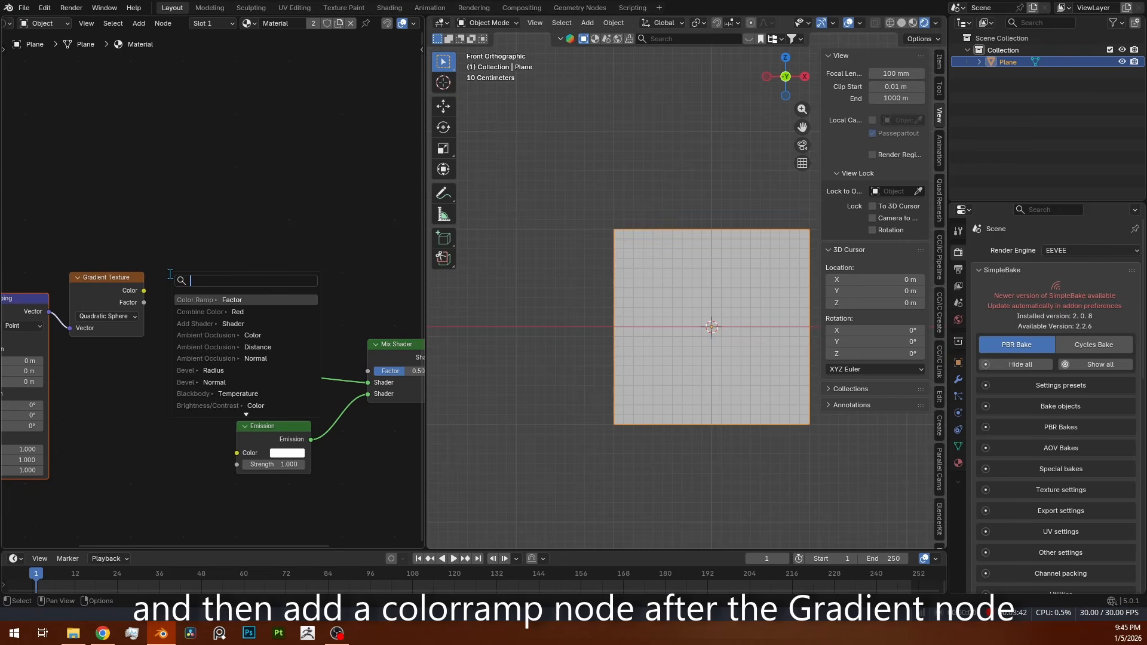
Add a Color Ramp node after the Gradient Texture and connect its Color output to the Mix Shader's Factor
{"action": "type", "text": "olorram"}
{"action": "key", "text": "Return"}
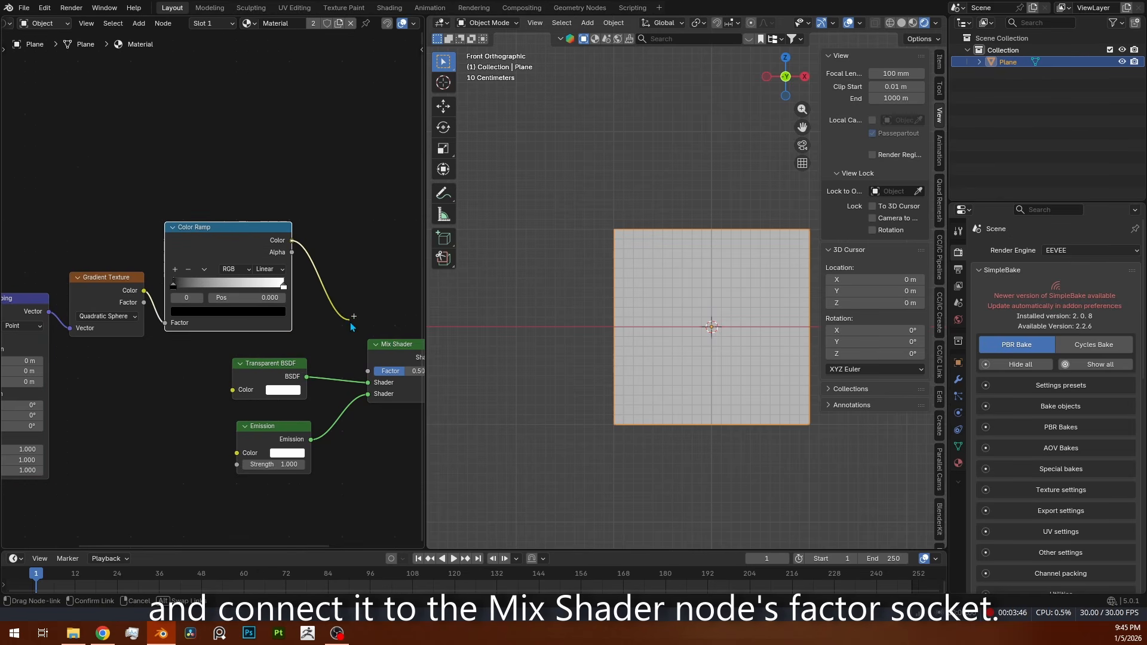
{"action": "left_click_drag", "start_coordinate": [369, 369], "coordinate": [369, 371]}
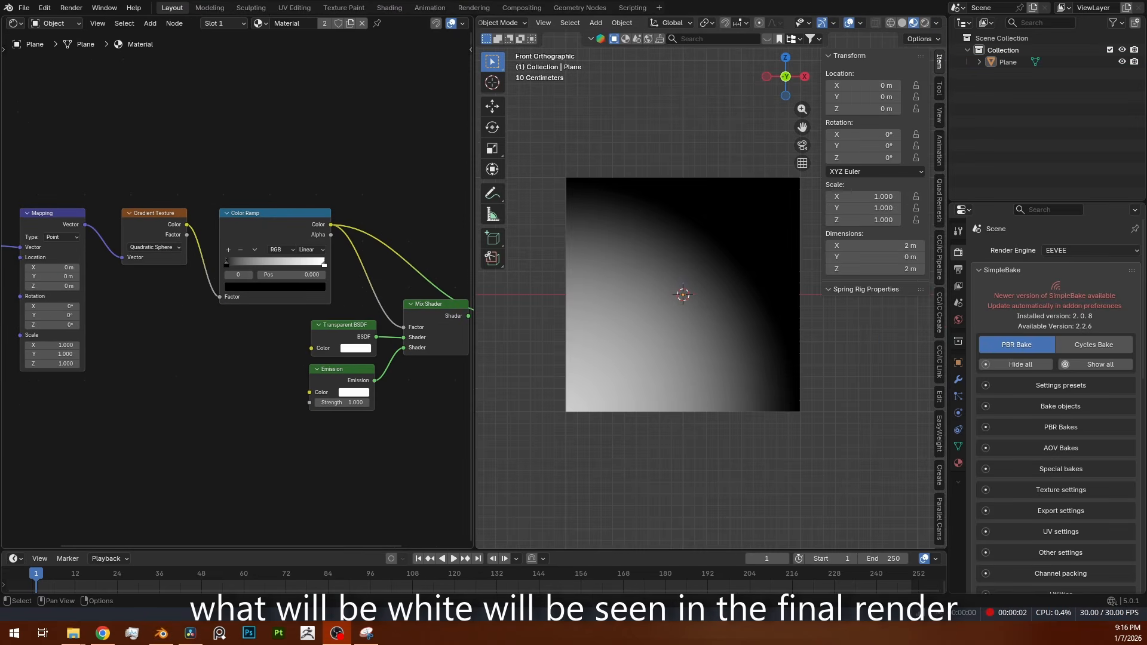
Compare the Color Ramp's output with the Mix Shader's output on the plane by previewing the two nodes alternately
{"action": "left_click", "coordinate": [438, 322], "text": "ctrl+shift"}
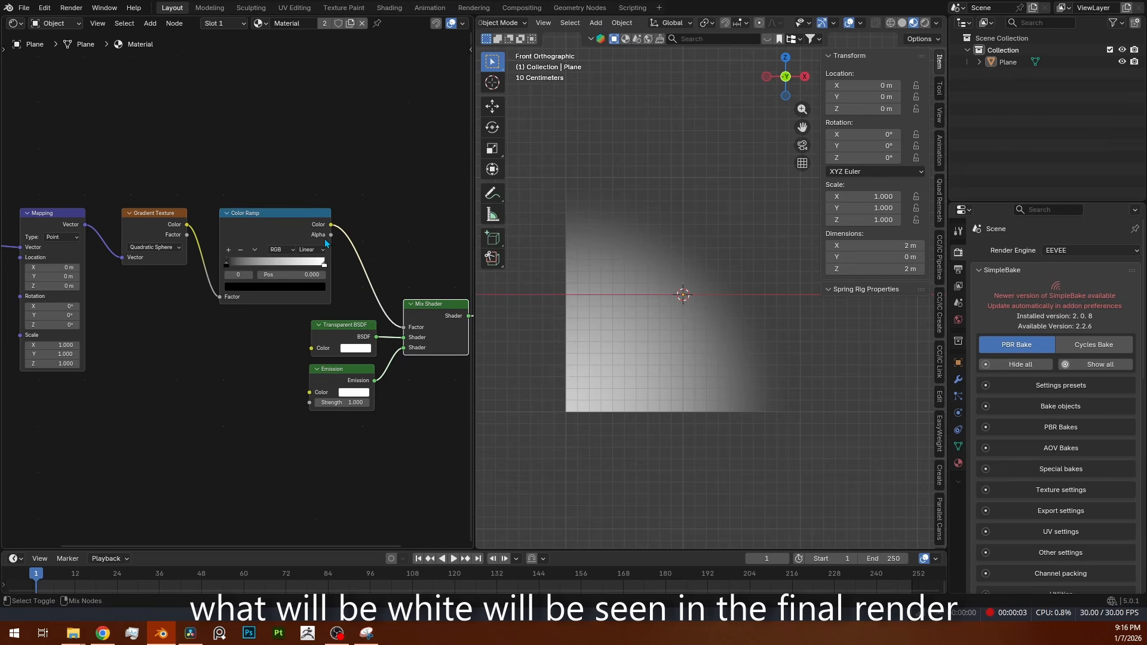
{"action": "left_click", "coordinate": [295, 224], "text": "ctrl+shift"}
{"action": "left_click", "coordinate": [433, 303], "text": "ctrl+shift"}
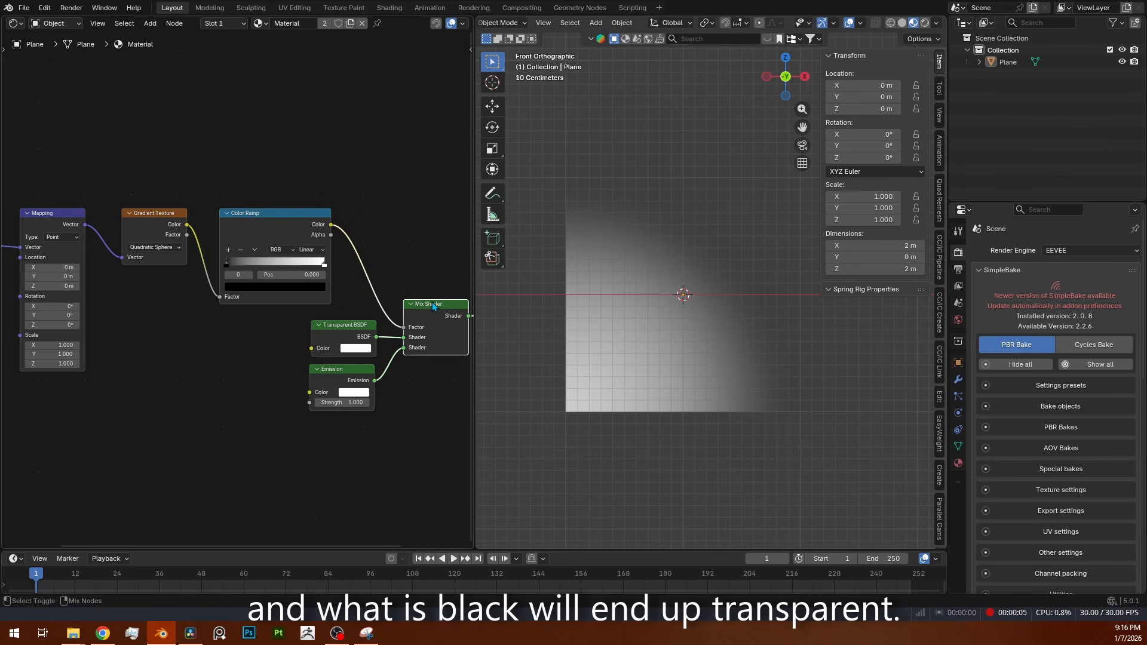
{"action": "left_click", "coordinate": [267, 224], "text": "ctrl+shift"}
{"action": "left_click", "coordinate": [422, 310], "text": "ctrl+shift"}
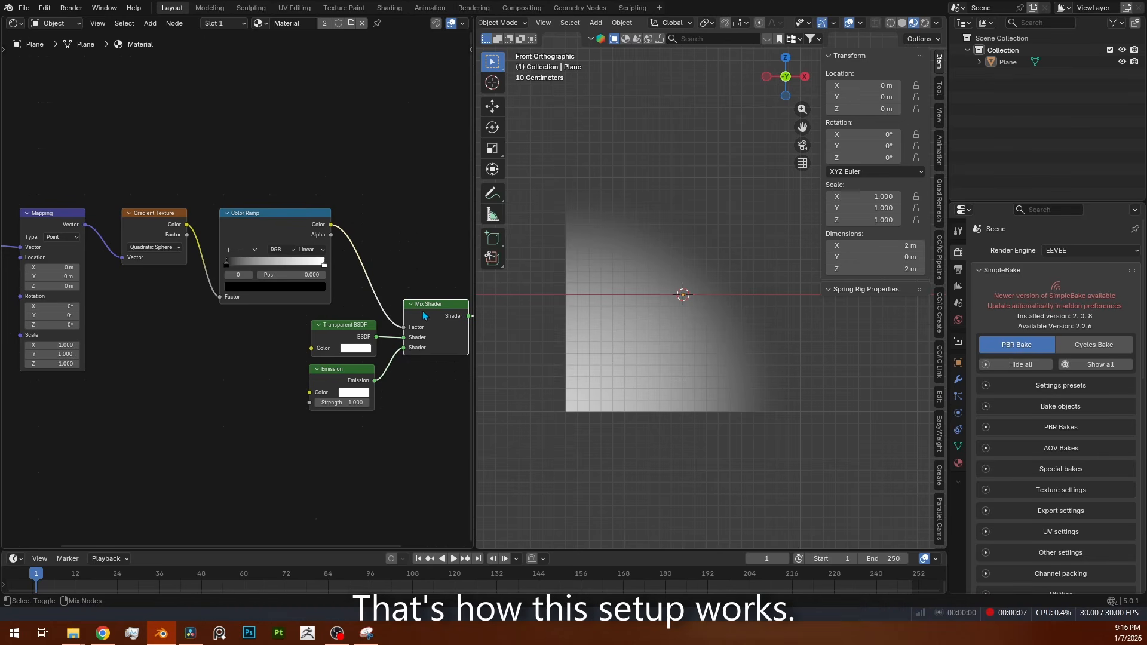
{"action": "left_click", "coordinate": [278, 221], "text": "ctrl+shift"}
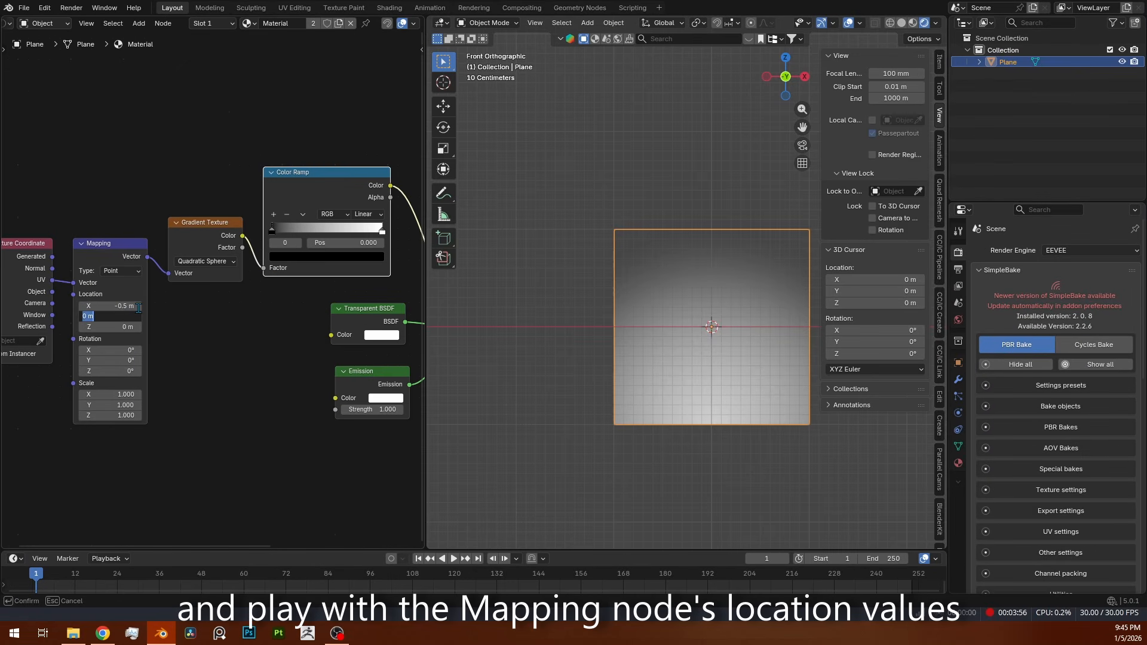
Bring the Color Ramp's black and white stops together near its middle and set the gradient Mapping node's Y location to -0.4 m
{"action": "key", "text": "Return"}
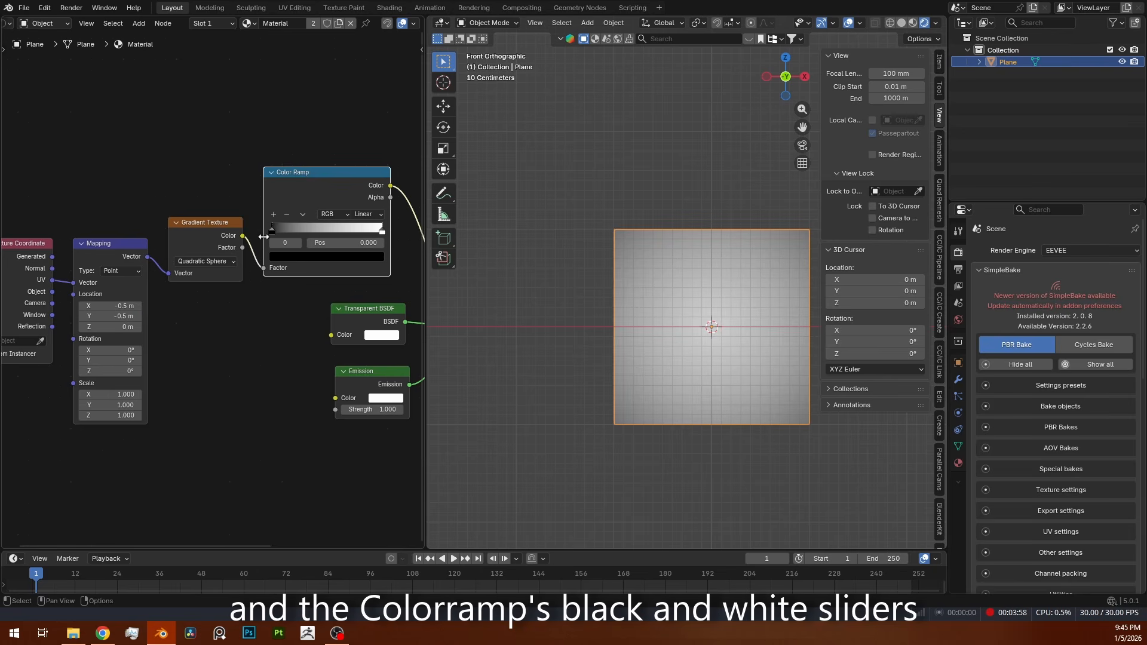
{"action": "left_click_drag", "start_coordinate": [273, 230], "coordinate": [324, 234]}
{"action": "scroll", "coordinate": [146, 314], "scroll_direction": "up", "scroll_amount": 2}
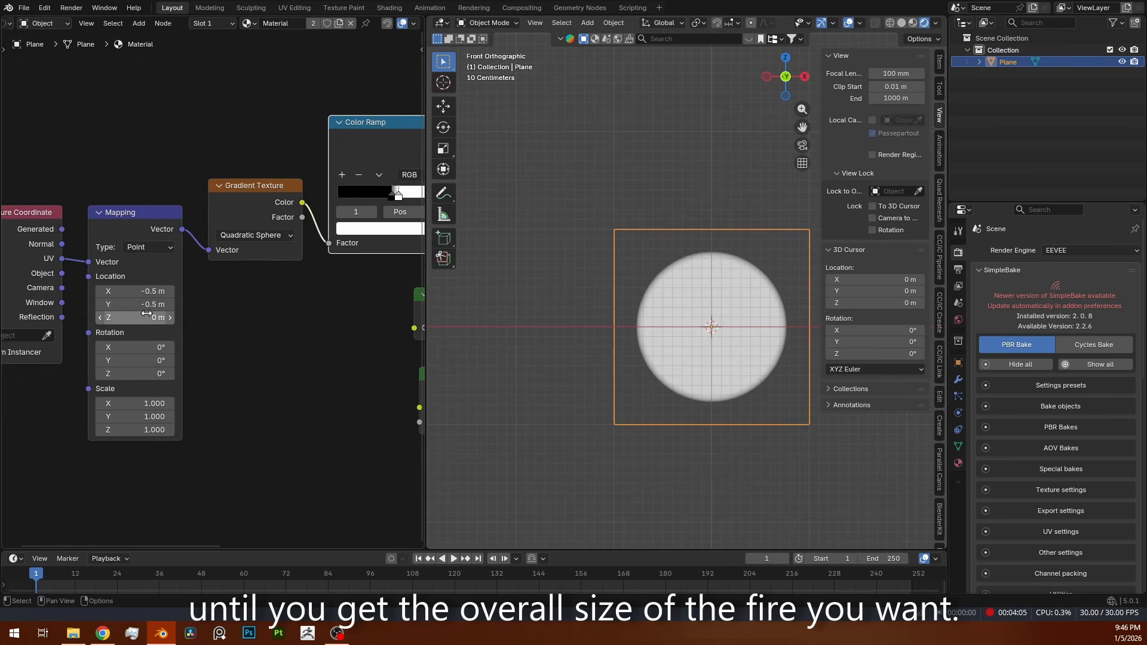
{"action": "left_click_drag", "start_coordinate": [146, 304], "coordinate": [170, 304]}
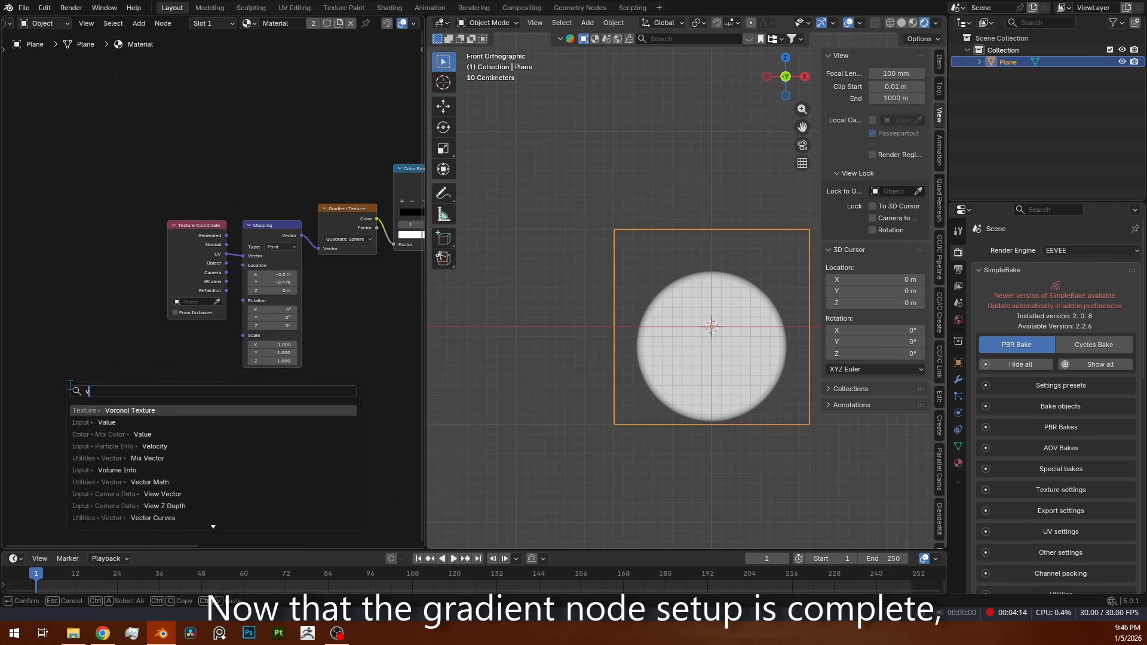
Add a Voronoi Texture node below the gradient setup with its own Mapping and Texture Coordinate nodes
{"action": "type", "text": "voro"}
{"action": "key", "text": "Return"}
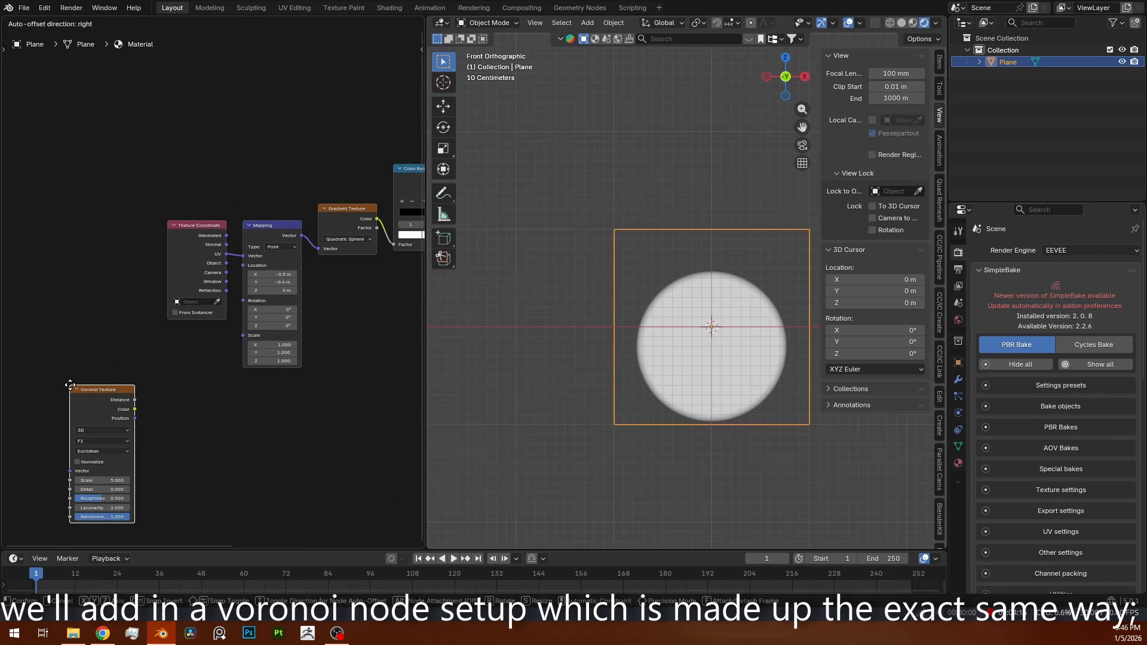
{"action": "left_click", "coordinate": [73, 348]}
{"action": "key", "text": "ctrl+t"}
{"action": "scroll", "coordinate": [158, 404], "scroll_direction": "up", "scroll_amount": 1}
{"action": "middle_click_drag", "start_coordinate": [157, 399], "coordinate": [291, 381]}
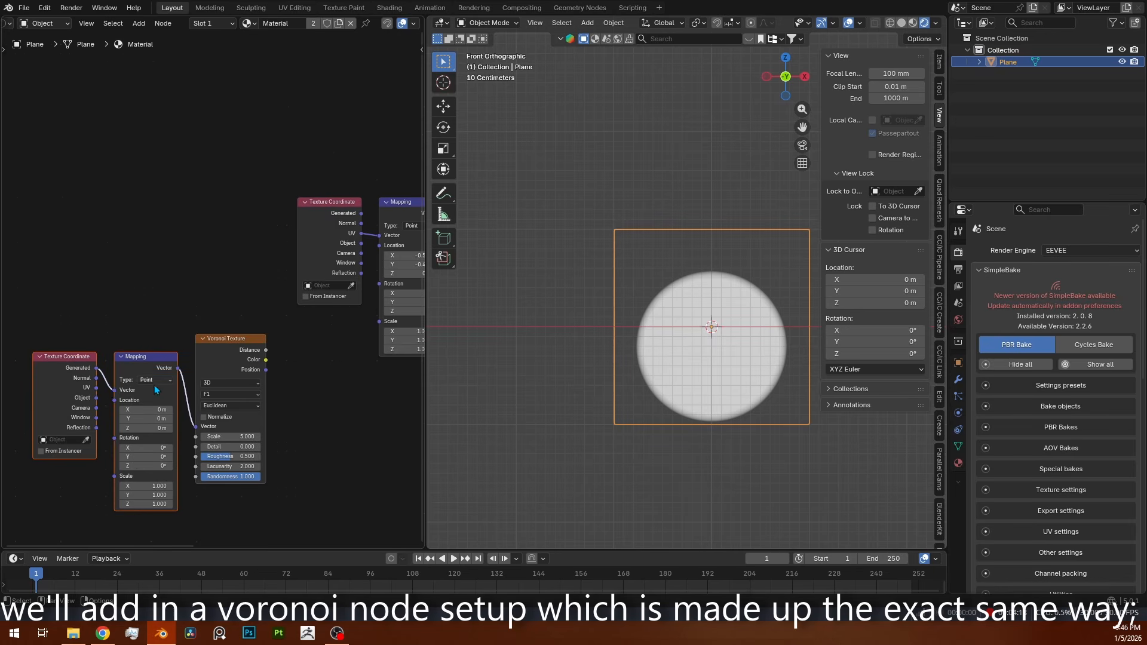
{"action": "middle_click_drag", "start_coordinate": [203, 381], "coordinate": [105, 411]}
{"action": "scroll", "coordinate": [120, 406], "scroll_direction": "up", "scroll_amount": 4}
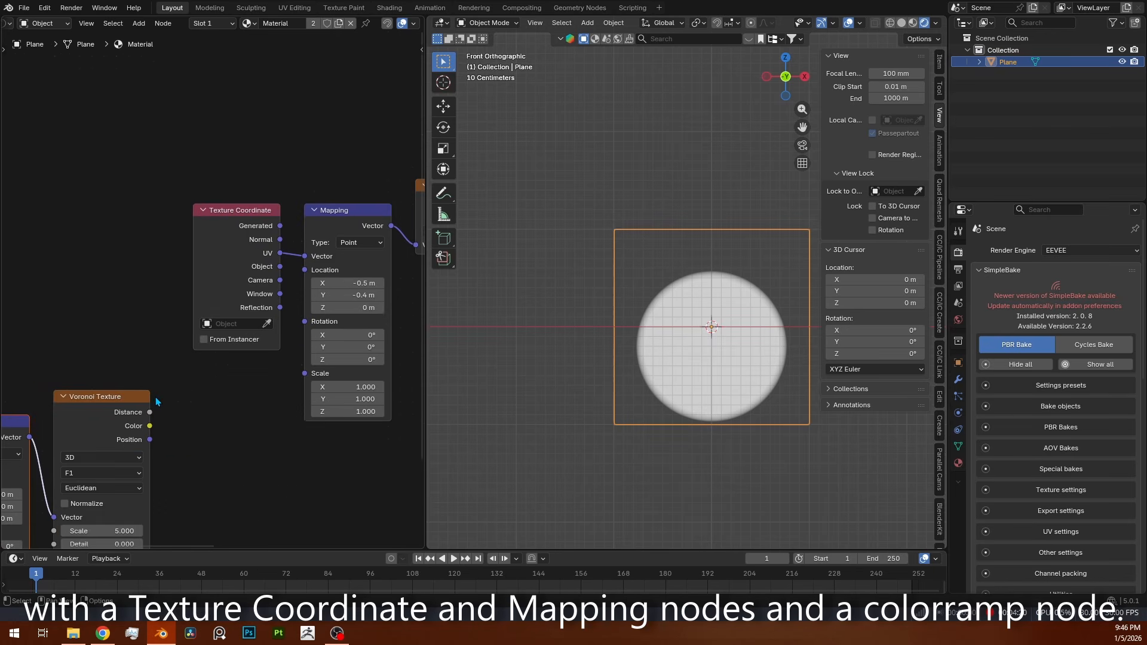
Add a Color Ramp node after the Voronoi Texture, with its Factor fed by the Voronoi's Distance output
{"action": "left_click_drag", "start_coordinate": [149, 412], "coordinate": [162, 408]}
{"action": "type", "text": "colorramp"}
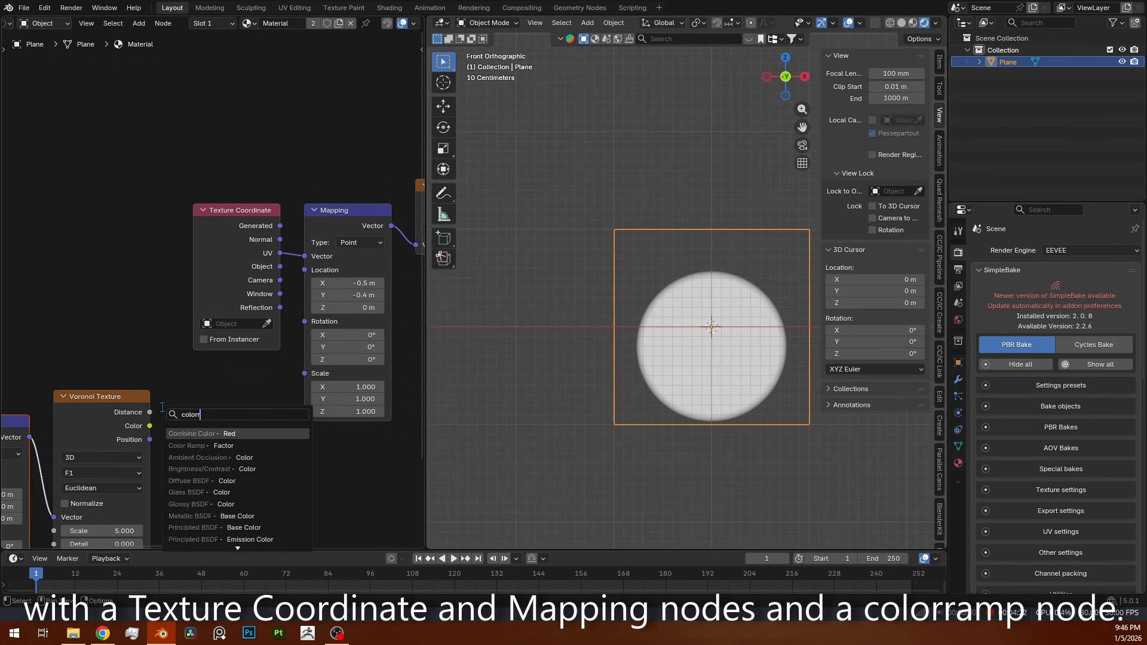
{"action": "key", "text": "Return"}
{"action": "left_click", "coordinate": [162, 408]}
{"action": "scroll", "coordinate": [162, 408], "scroll_direction": "down", "scroll_amount": 3}
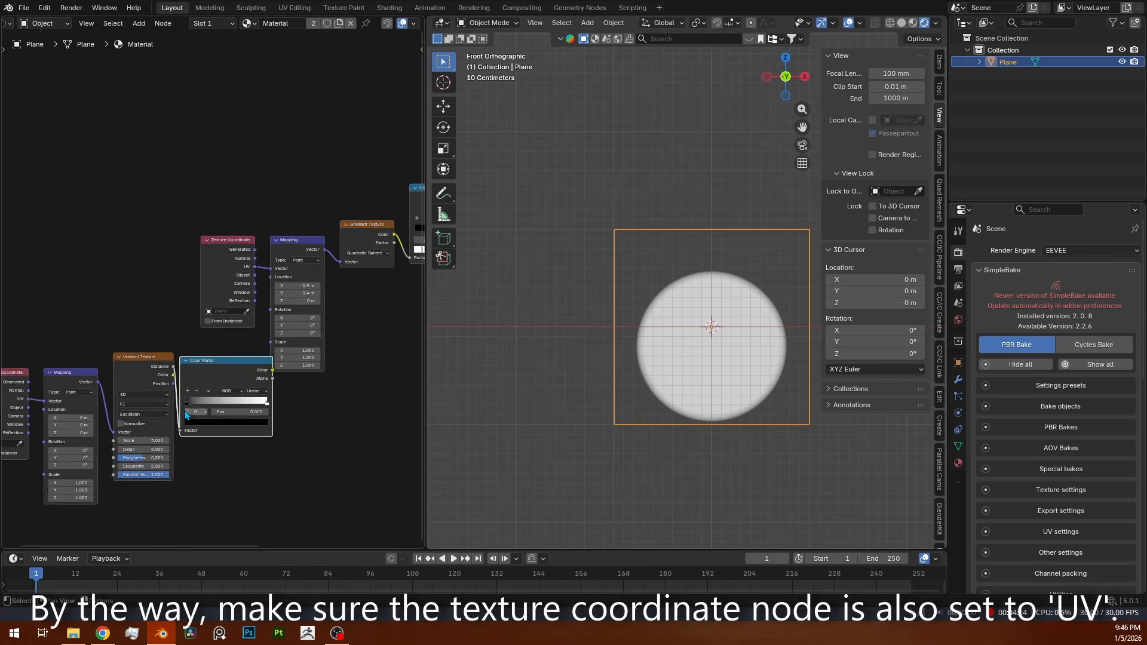
Move the Voronoi node group away from the gradient nodes and connect its Color Ramp's Color output to the gradient Mapping node's Scale
{"action": "left_click_drag", "start_coordinate": [82, 347], "coordinate": [254, 396]}
{"action": "left_click_drag", "start_coordinate": [254, 395], "coordinate": [210, 396]}
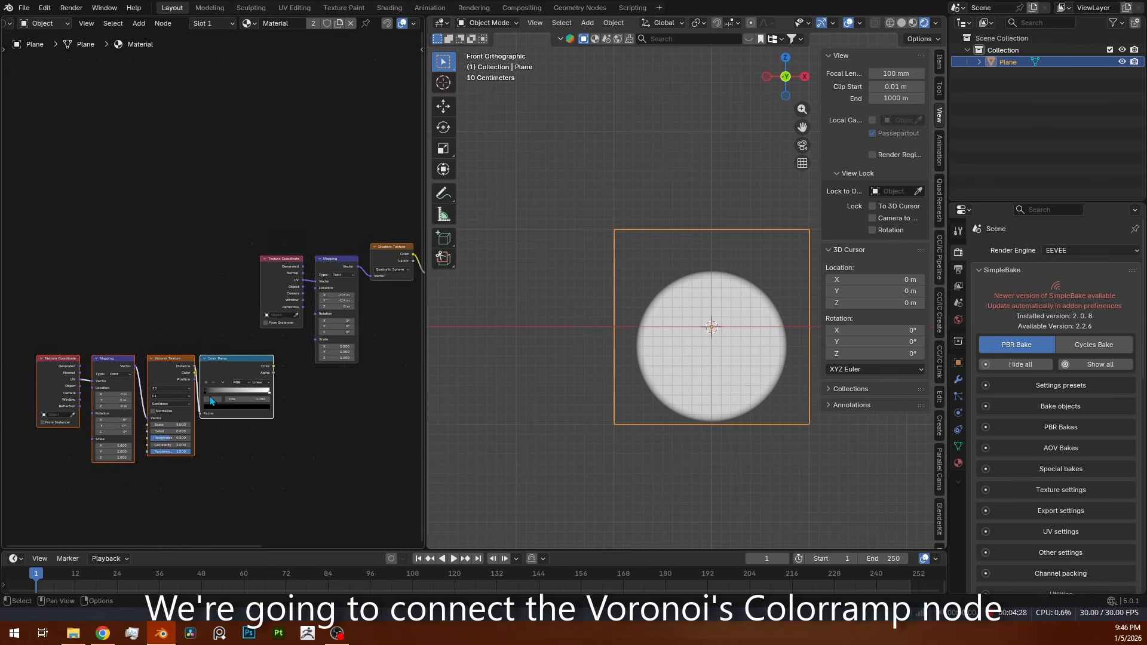
{"action": "scroll", "coordinate": [210, 396], "scroll_direction": "up", "scroll_amount": 2}
{"action": "left_click_drag", "start_coordinate": [250, 407], "coordinate": [373, 376]}
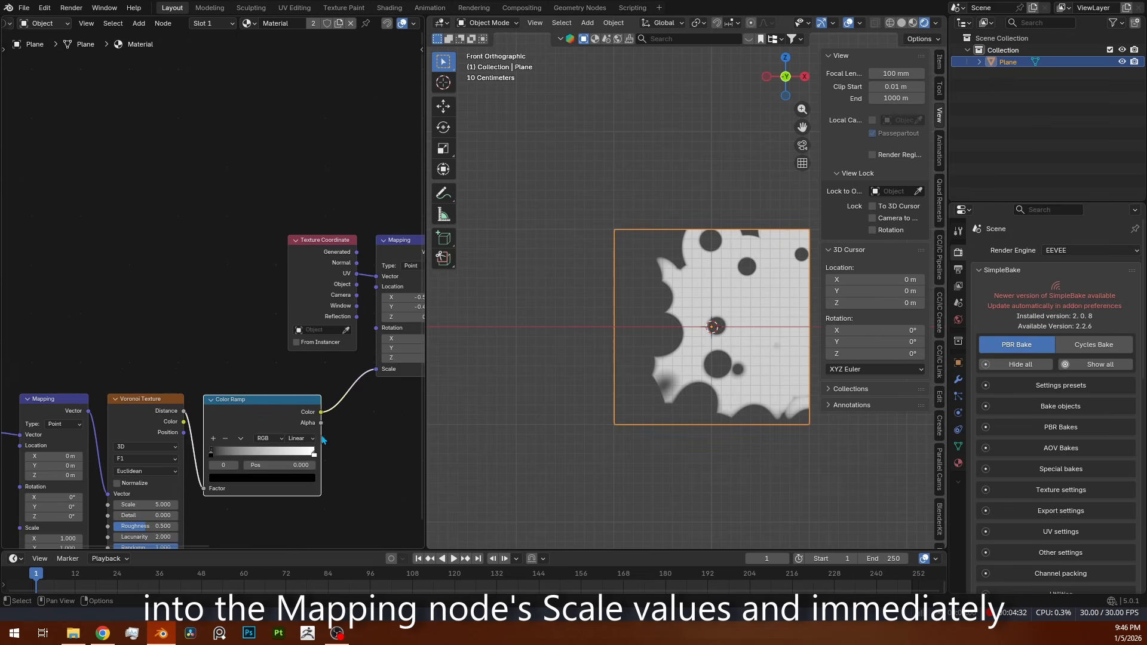
Bring the Voronoi Color Ramp's two stops closer together, placing the black stop at position 0.391
{"action": "scroll", "coordinate": [322, 436], "scroll_direction": "up", "scroll_amount": 1}
{"action": "middle_click_drag", "start_coordinate": [308, 415], "coordinate": [288, 294]}
{"action": "left_click_drag", "start_coordinate": [200, 351], "coordinate": [251, 352]}
{"action": "left_click", "coordinate": [263, 376]}
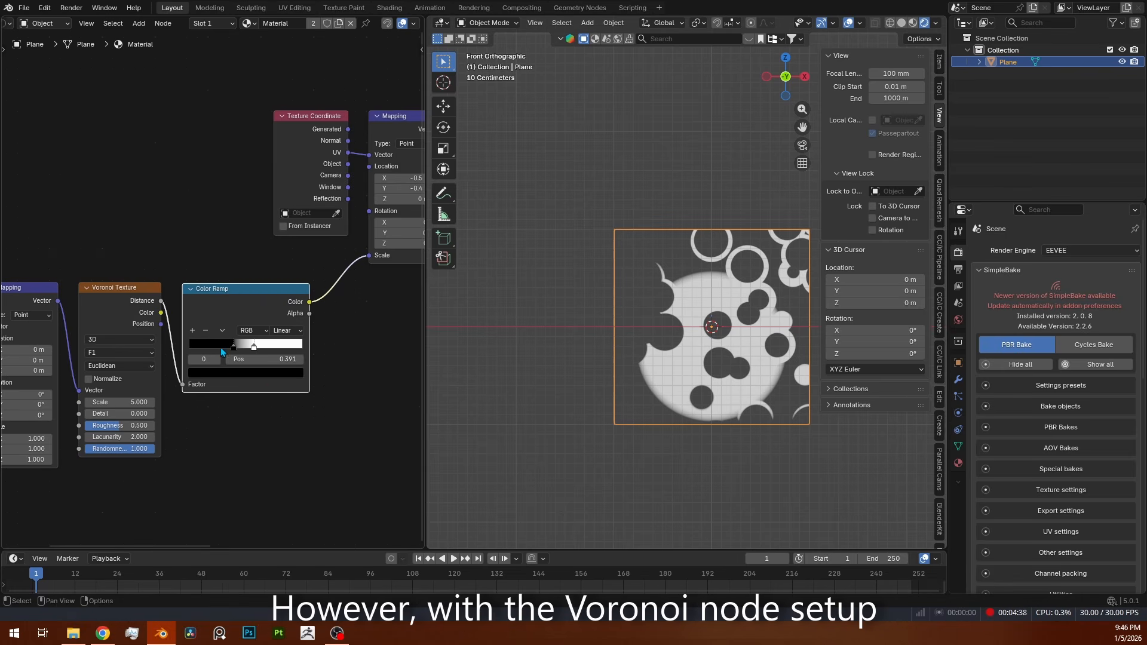
Brighten the Voronoi Color Ramp's black stop to near white to reduce the contrast between its stops
{"action": "left_click", "coordinate": [229, 372]}
{"action": "left_click_drag", "start_coordinate": [286, 220], "coordinate": [285, 191]}
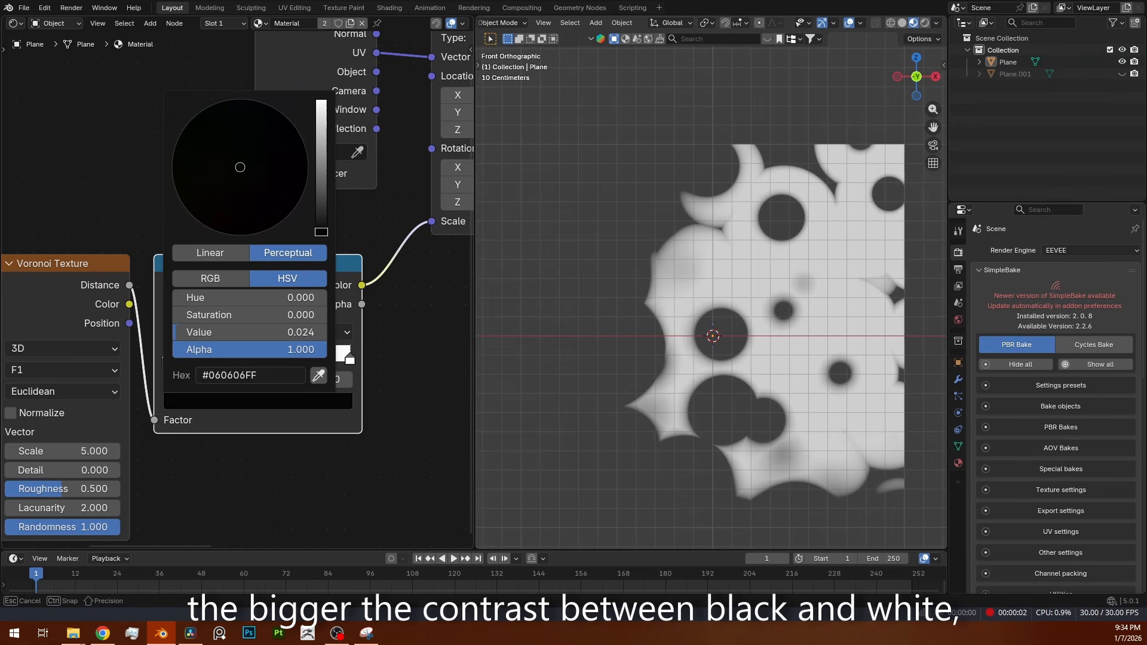
{"action": "left_click_drag", "start_coordinate": [176, 332], "coordinate": [311, 332]}
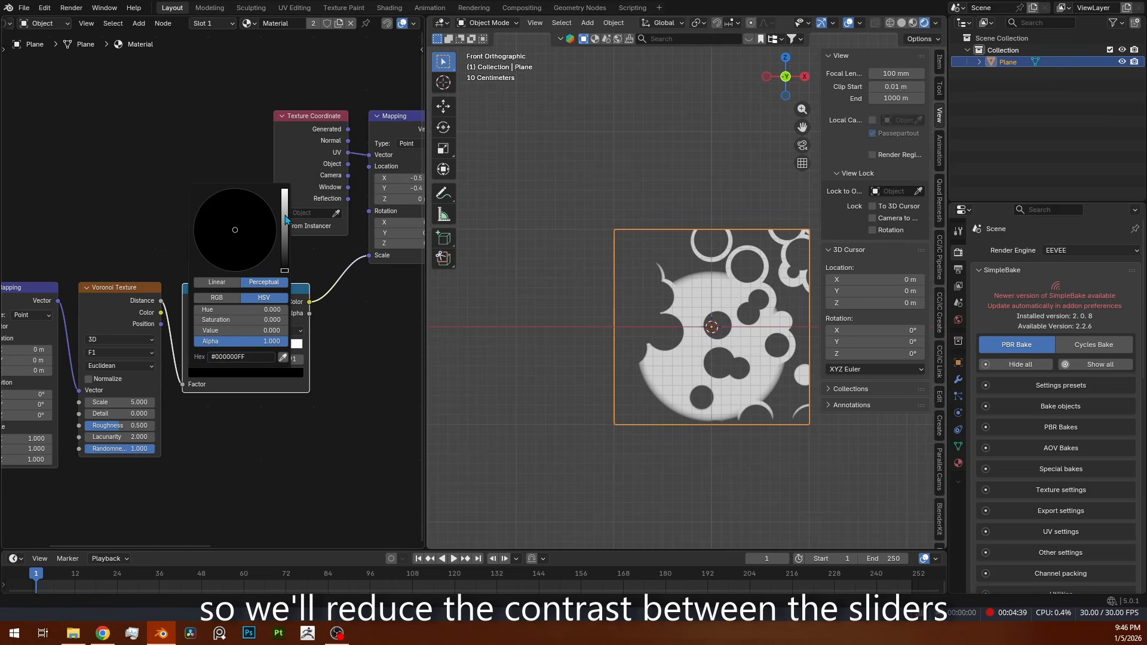
{"action": "left_click_drag", "start_coordinate": [263, 330], "coordinate": [279, 330]}
Drive the Voronoi Mapping node's Y location with #frame/-36, play the animation, and lower the Voronoi Texture's Scale to about 2.92
{"action": "mouse_move", "coordinate": [123, 402]}
{"action": "left_mouse_down"}
{"action": "mouse_move", "coordinate": [107, 402]}
{"action": "mouse_move", "coordinate": [123, 402]}
{"action": "left_mouse_up"}
{"action": "middle_click_drag", "start_coordinate": [122, 438], "coordinate": [239, 438]}
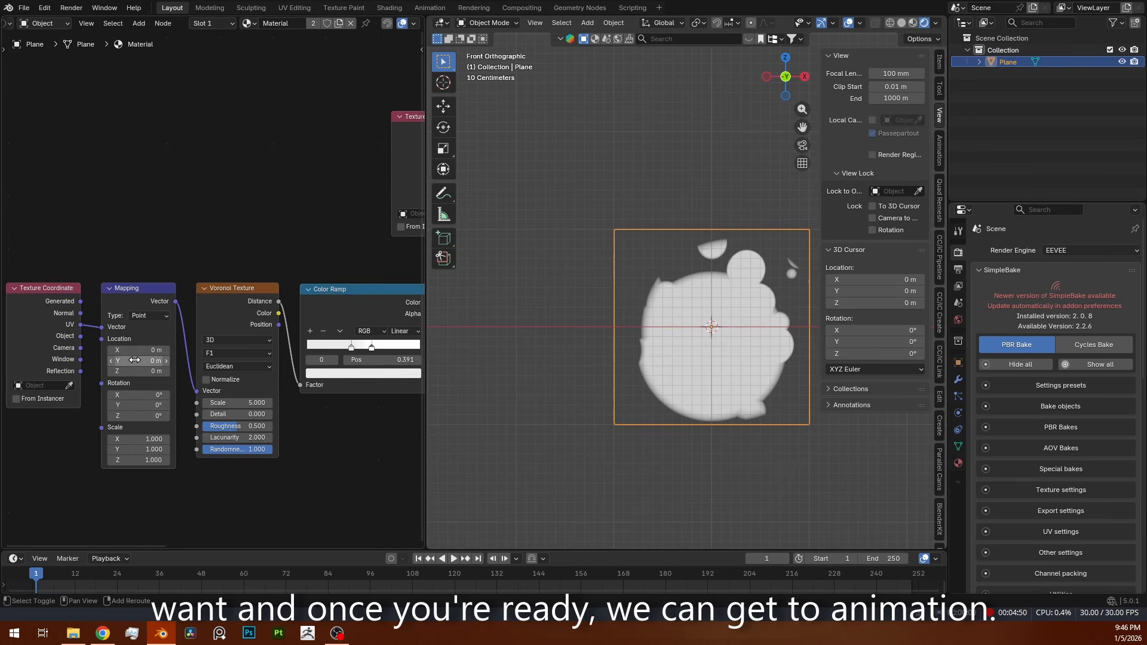
{"action": "double_click", "coordinate": [223, 290]}
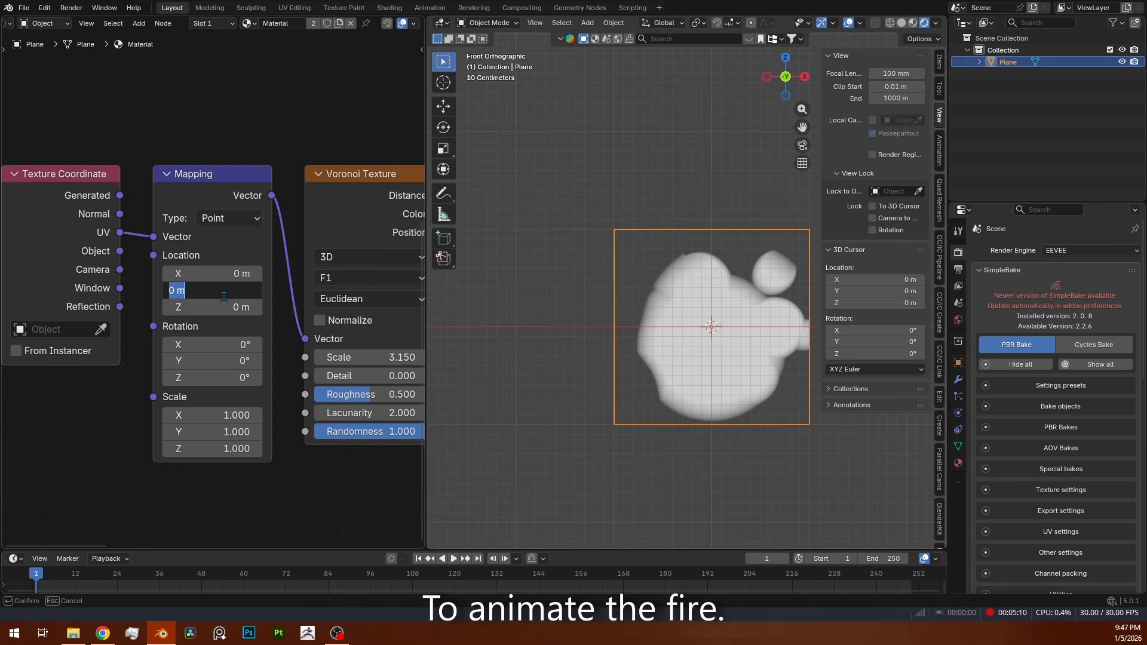
{"action": "type", "text": "#frame"}
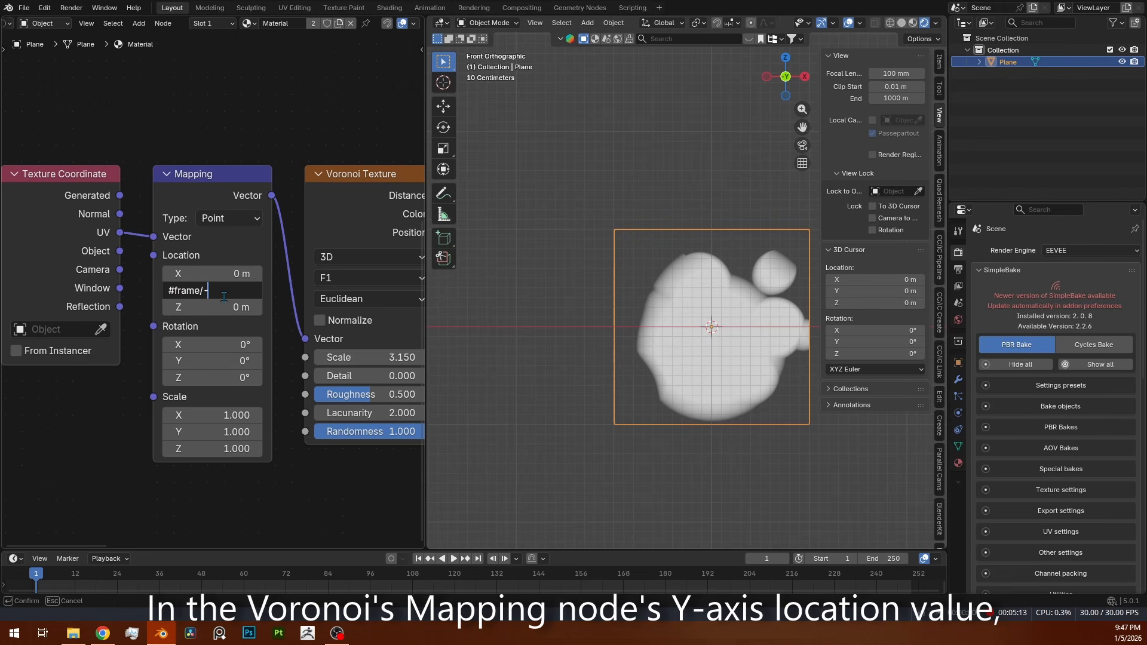
{"action": "type", "text": "/-36"}
{"action": "key", "text": "Return"}
{"action": "key", "text": "space"}
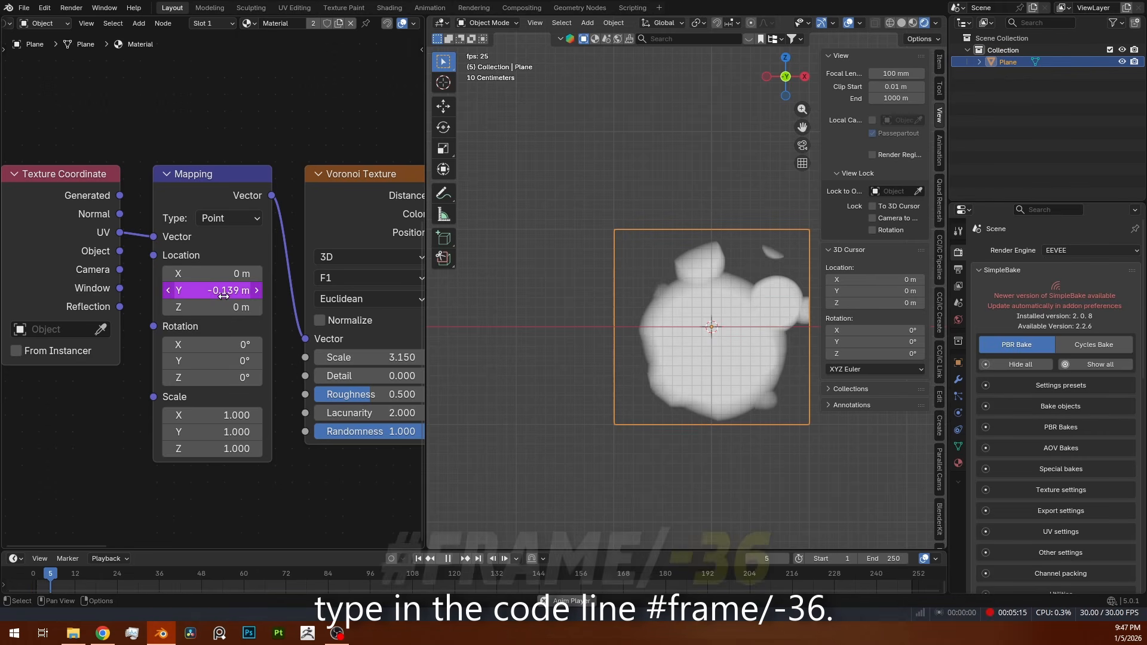
{"action": "middle_click_drag", "start_coordinate": [286, 383], "coordinate": [228, 373]}
{"action": "left_click_drag", "start_coordinate": [301, 347], "coordinate": [228, 347]}
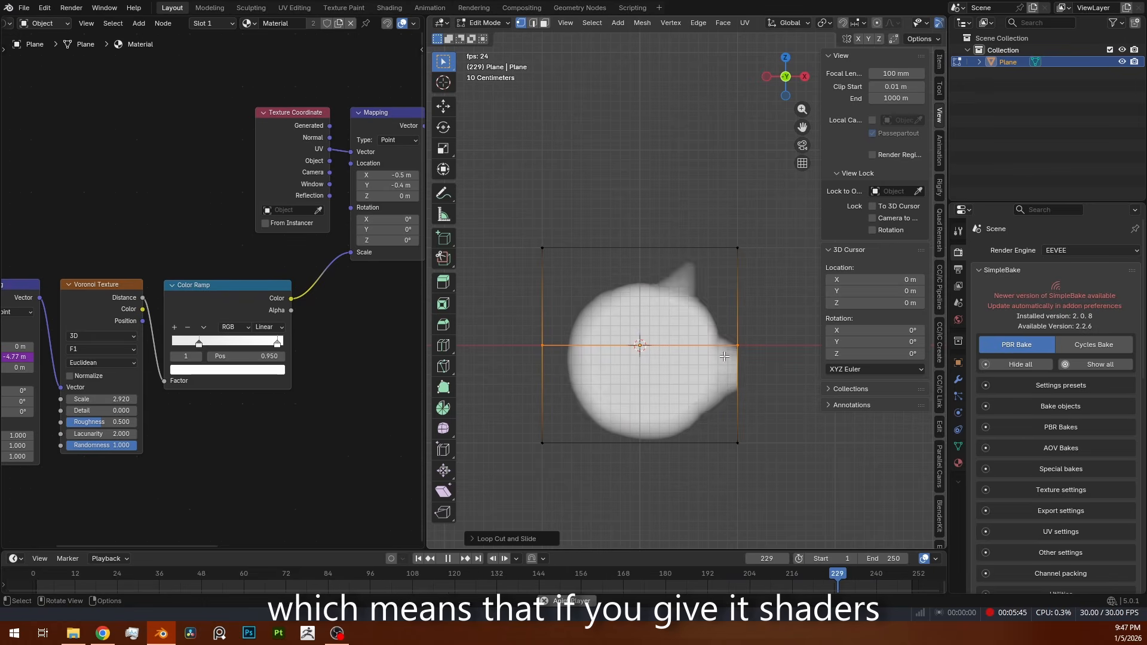
Widen the plane's middle edge to about 1.25 times its width and scale its bottom edge to about 0.47
{"action": "key", "text": "s"}
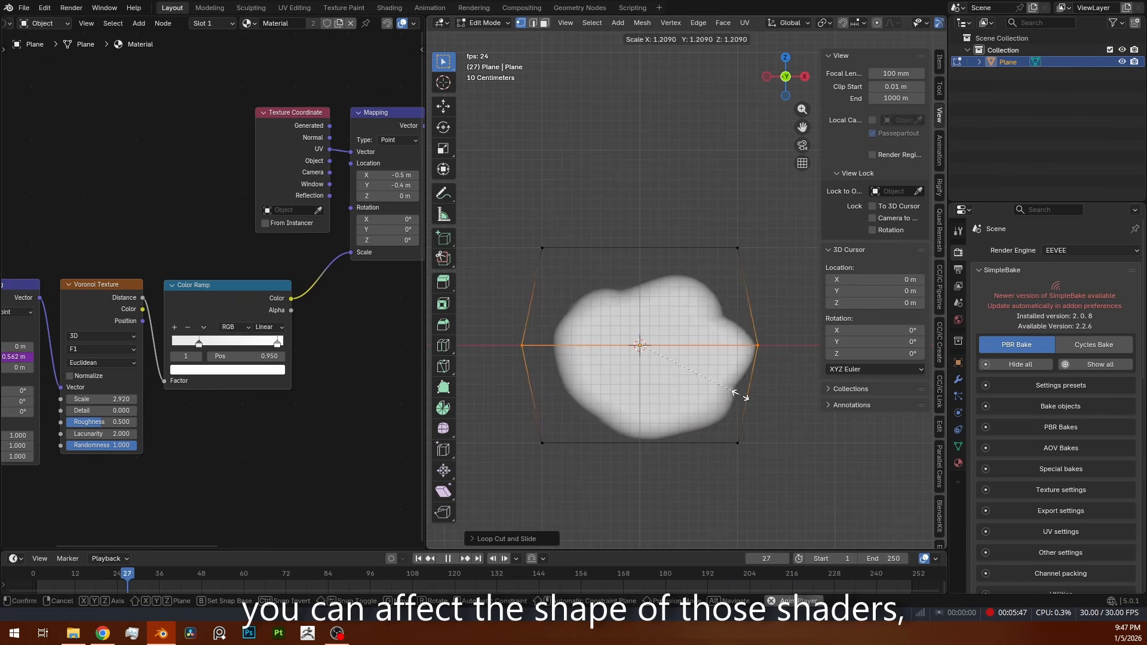
{"action": "left_click", "coordinate": [692, 433]}
{"action": "key", "text": "2"}
{"action": "left_click", "coordinate": [693, 439]}
{"action": "key", "text": "s"}
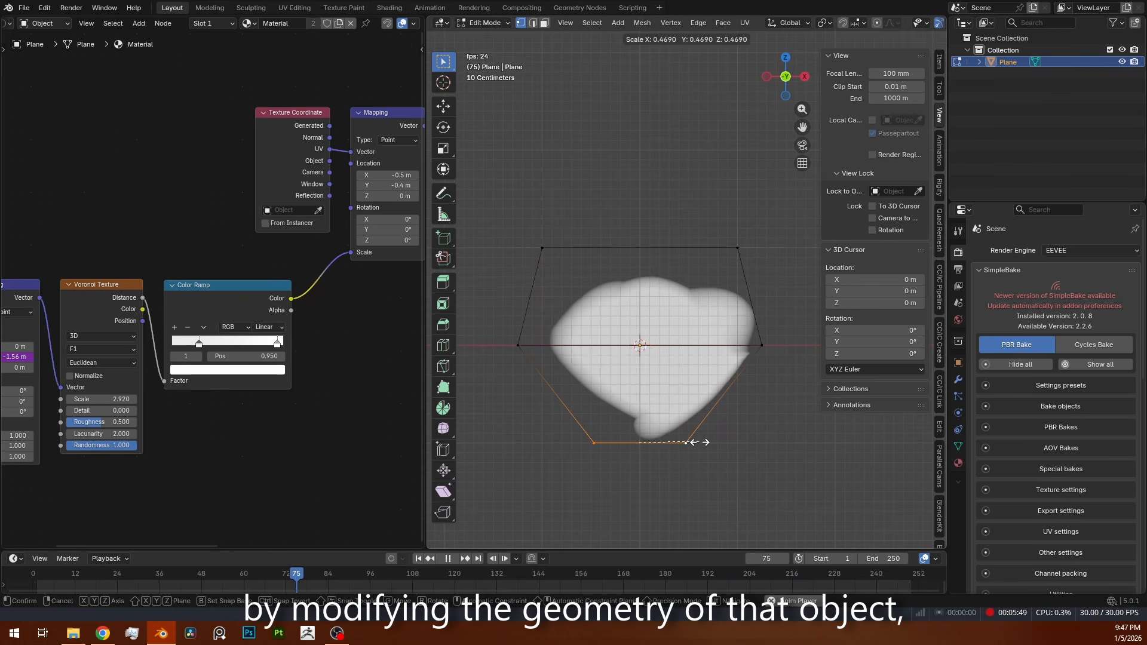
{"action": "left_click", "coordinate": [698, 435]}
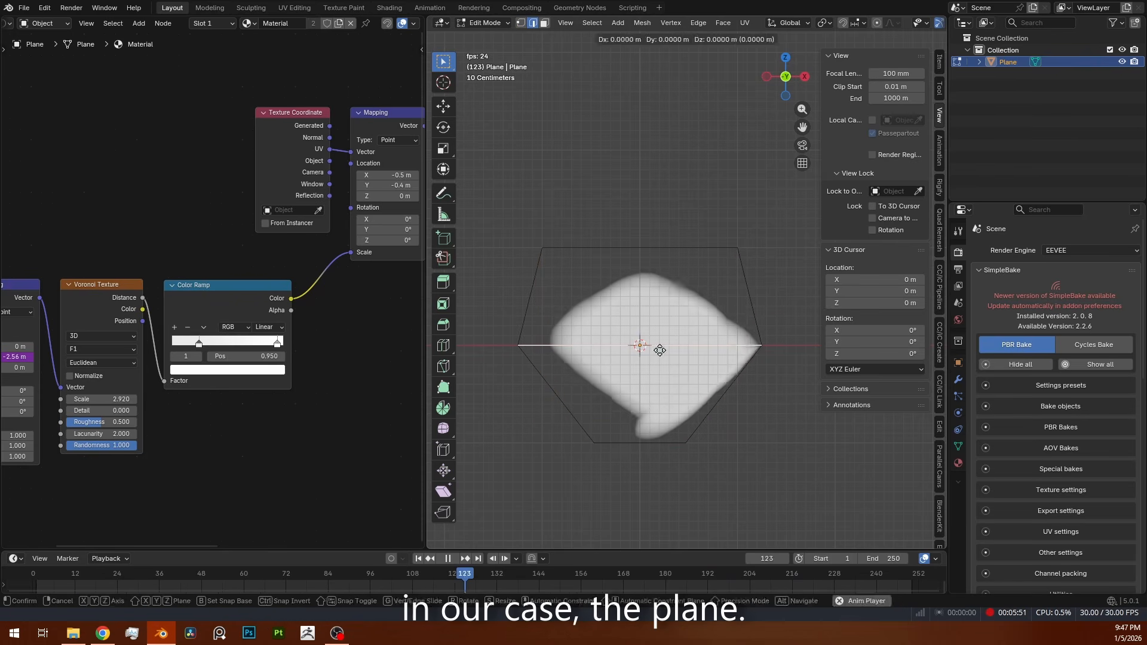
Slide the plane's middle edge down toward the base, then narrow the top edge and raise it about 0.5 m along Z
{"action": "key", "text": "g"}
{"action": "key", "text": "g"}
{"action": "left_click", "coordinate": [661, 256]}
{"action": "left_click", "coordinate": [662, 252]}
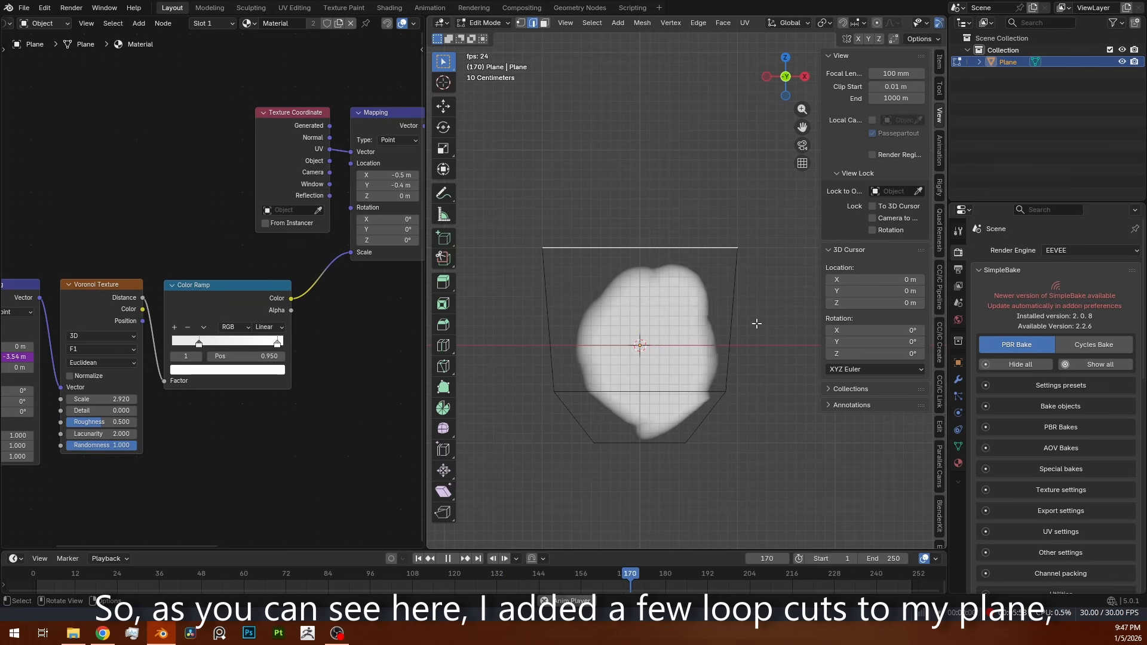
{"action": "key", "text": "s"}
{"action": "key", "text": "g"}
{"action": "key", "text": "z"}
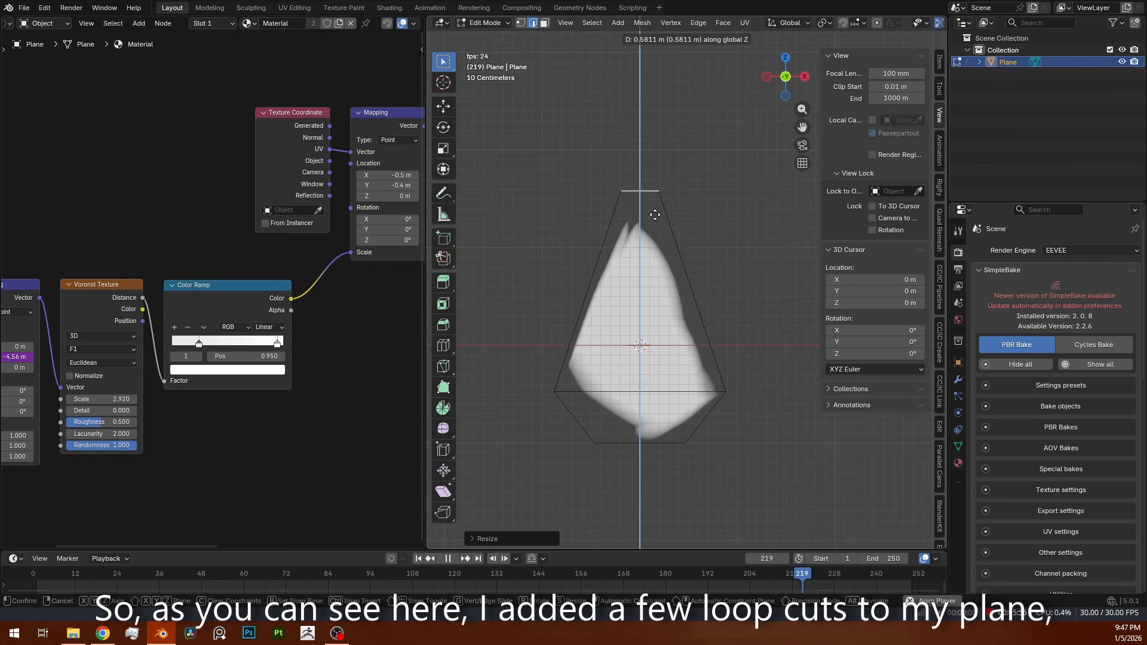
{"action": "left_click", "coordinate": [652, 221]}
Add a centred loop cut across the plane's upper section, scale it inward to form a flame tip, and return to Object Mode
{"action": "key", "text": "ctrl+r"}
{"action": "left_click", "coordinate": [697, 297]}
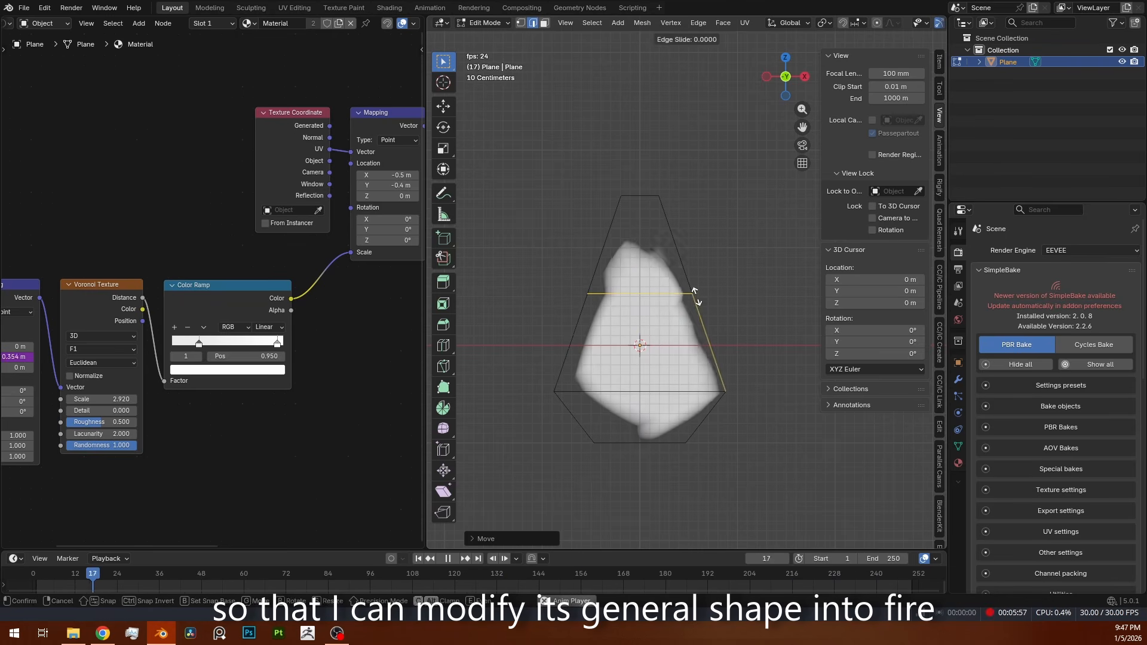
{"action": "right_click", "coordinate": [696, 299]}
{"action": "key", "text": "s"}
{"action": "left_click", "coordinate": [693, 309]}
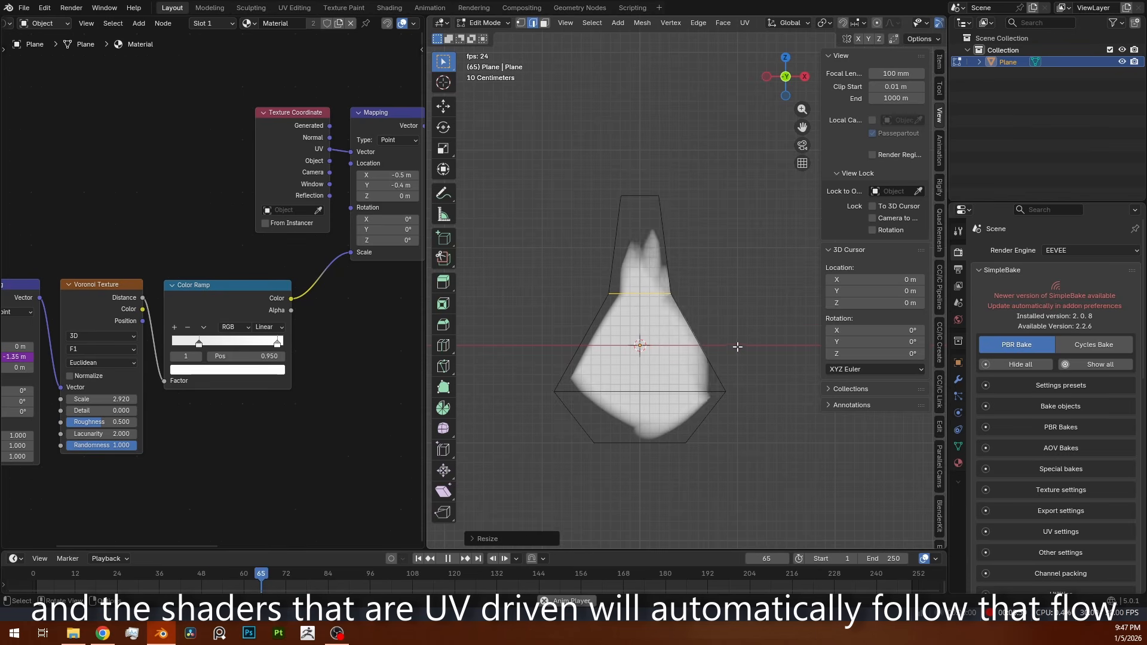
{"action": "key", "text": "Tab"}
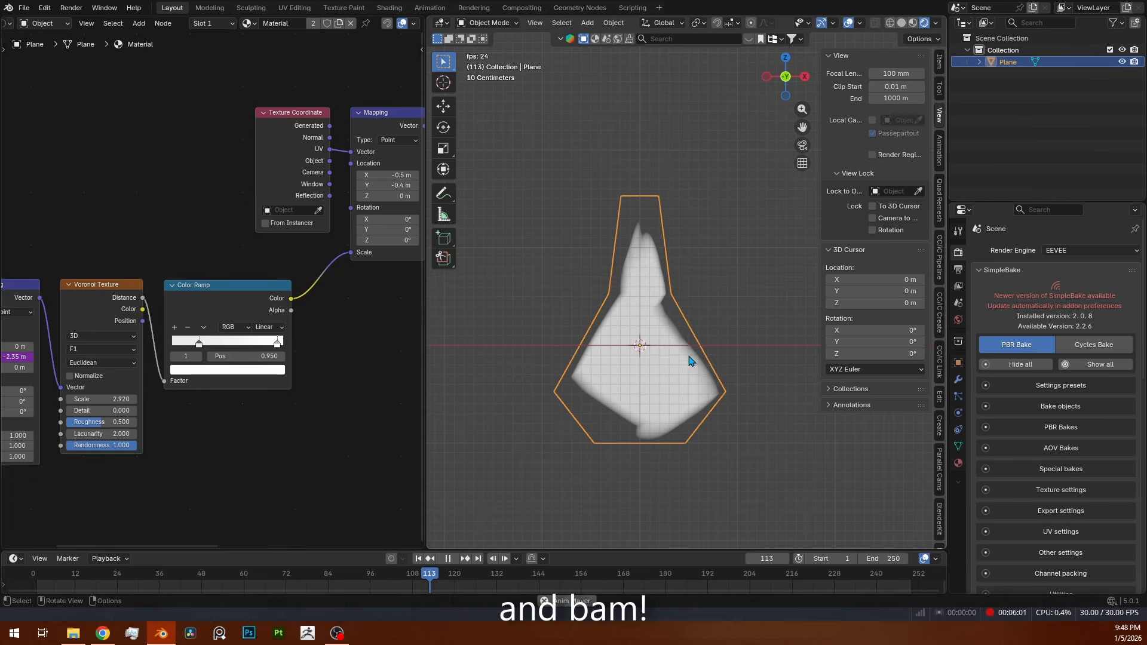
Add a Subdivision Surface modifier to the plane with 3 viewport levels, and deselect the plane
{"action": "left_click", "coordinate": [957, 382]}
{"action": "left_click", "coordinate": [1051, 251]}
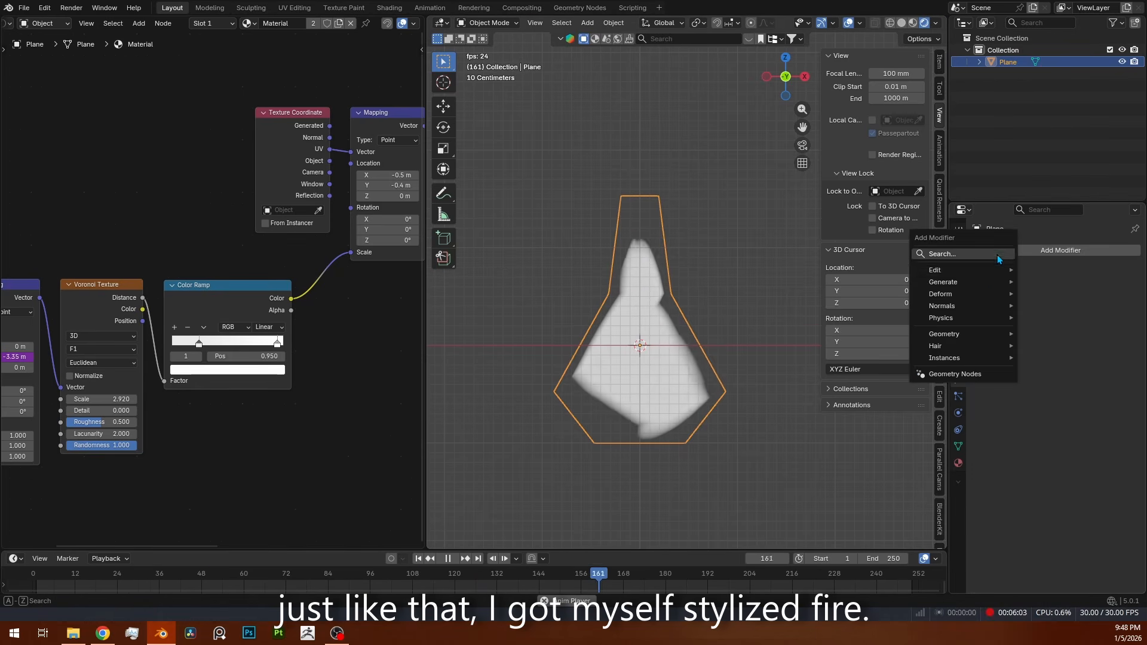
{"action": "mouse_move", "coordinate": [994, 284]}
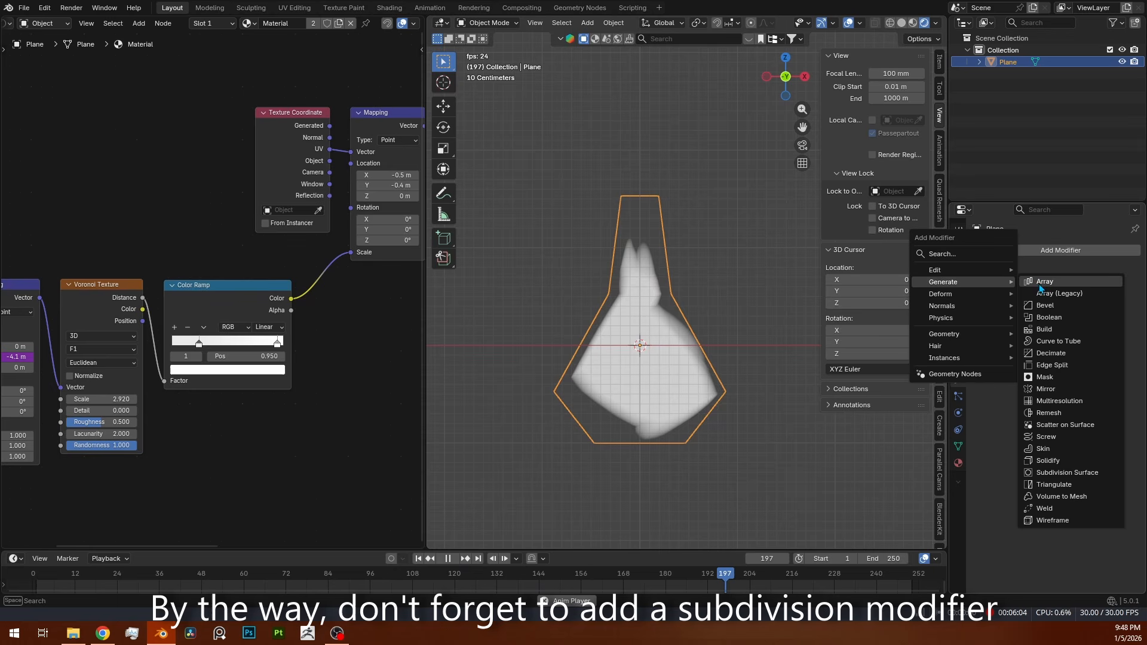
{"action": "left_click", "coordinate": [1094, 473]}
{"action": "left_click", "coordinate": [1119, 304]}
{"action": "left_click", "coordinate": [1119, 303]}
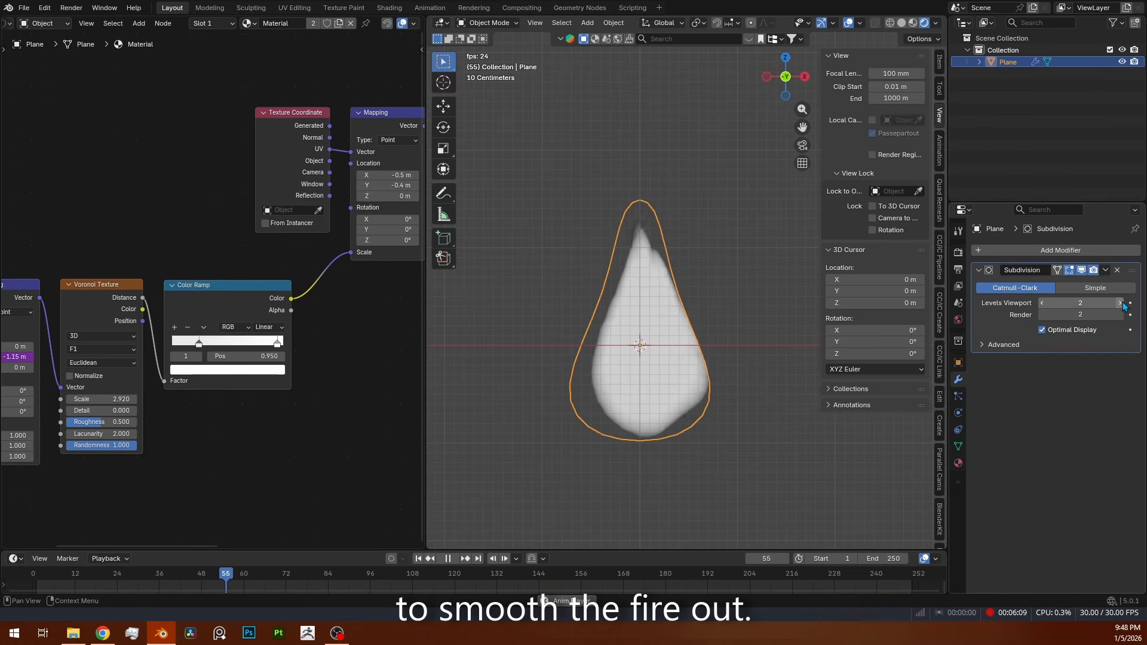
{"action": "left_click", "coordinate": [760, 440]}
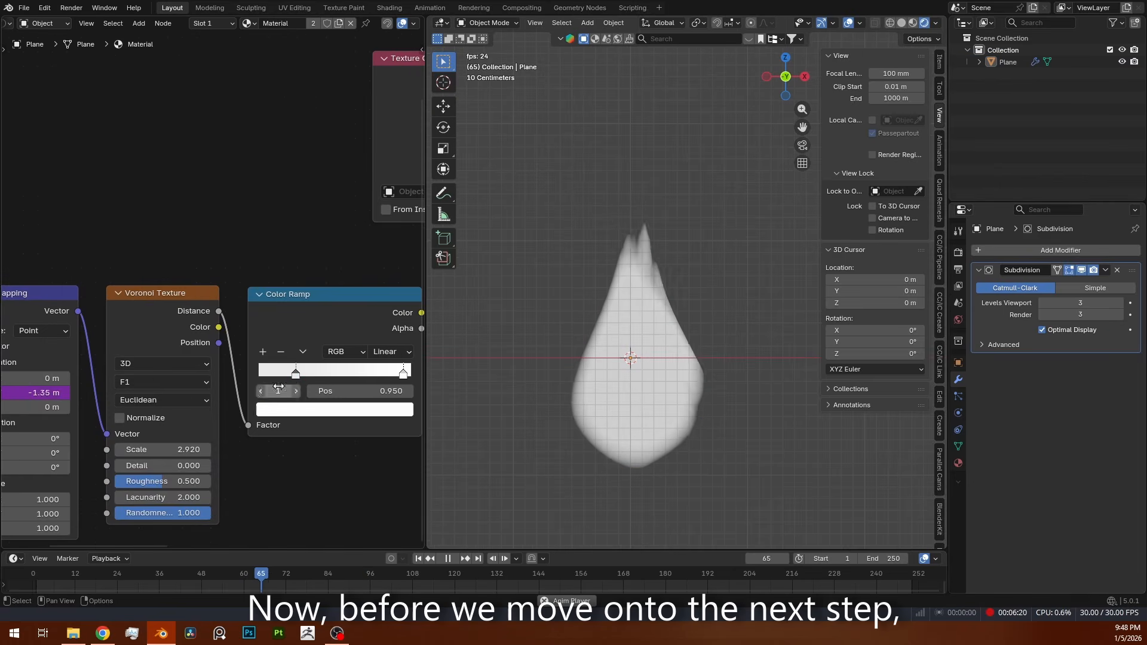
Try darker and lighter greys on the Voronoi Color Ramp's stop at position 0.241 to tune the flame's distortion
{"action": "left_click", "coordinate": [295, 377]}
{"action": "left_click", "coordinate": [324, 410]}
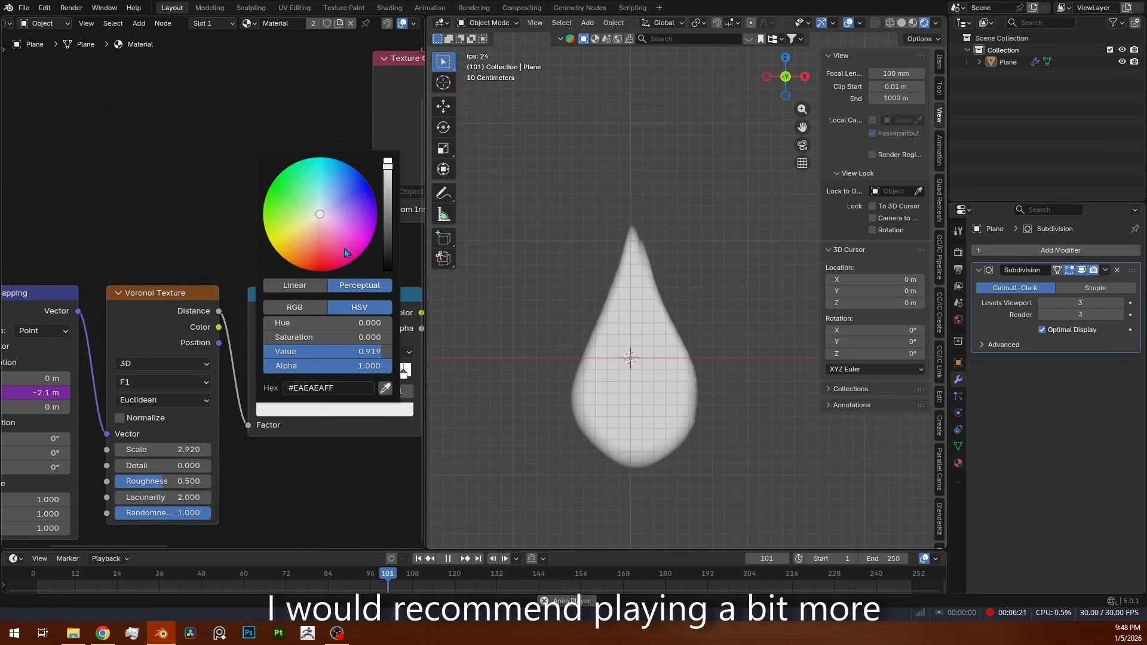
{"action": "mouse_move", "coordinate": [388, 179]}
{"action": "left_mouse_down"}
{"action": "mouse_move", "coordinate": [388, 215]}
{"action": "mouse_move", "coordinate": [388, 192]}
{"action": "left_mouse_up"}
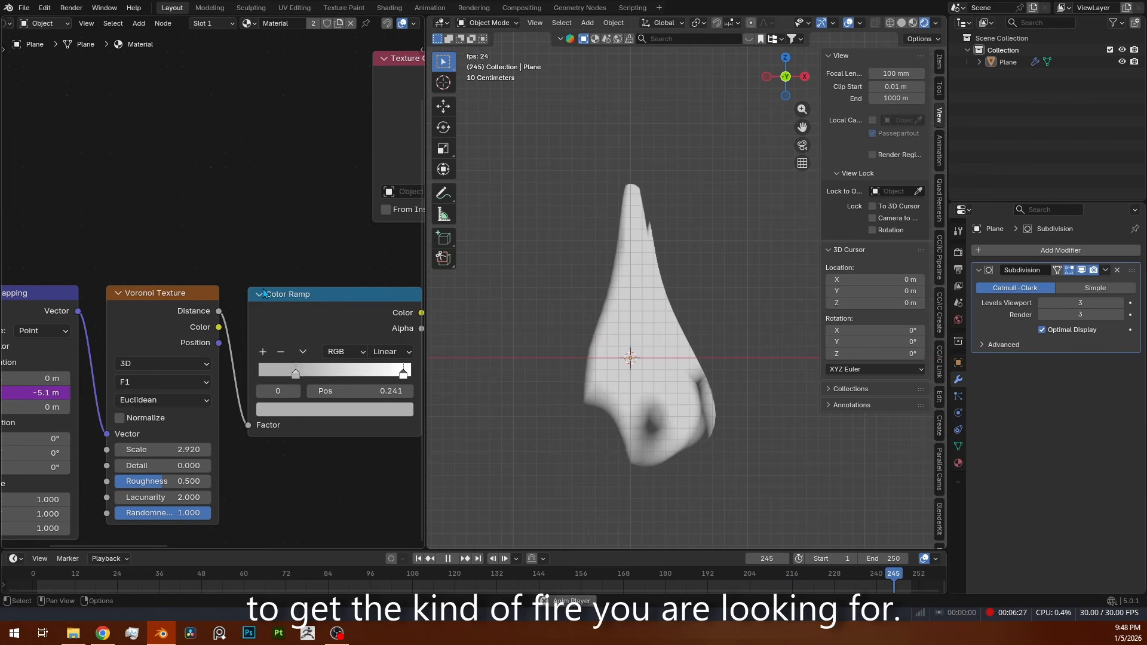
{"action": "scroll", "coordinate": [209, 295], "scroll_direction": "down", "scroll_amount": 1}
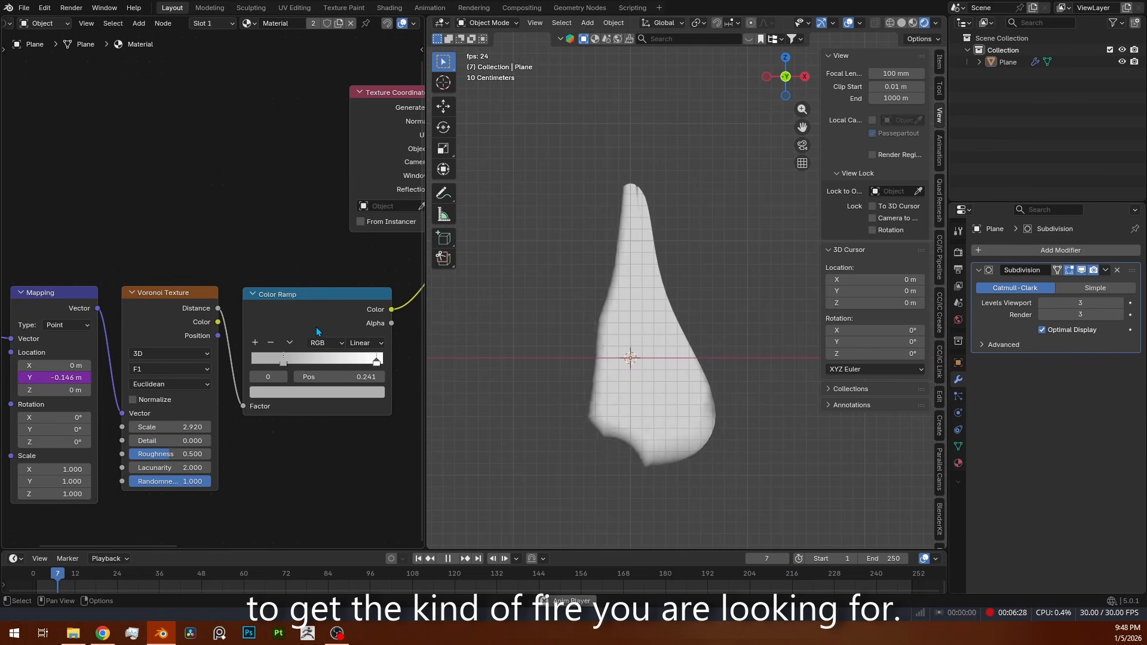
{"action": "left_click", "coordinate": [293, 393]}
{"action": "mouse_move", "coordinate": [317, 344]}
{"action": "left_mouse_down"}
{"action": "mouse_move", "coordinate": [282, 344]}
{"action": "mouse_move", "coordinate": [339, 344]}
{"action": "left_mouse_up"}
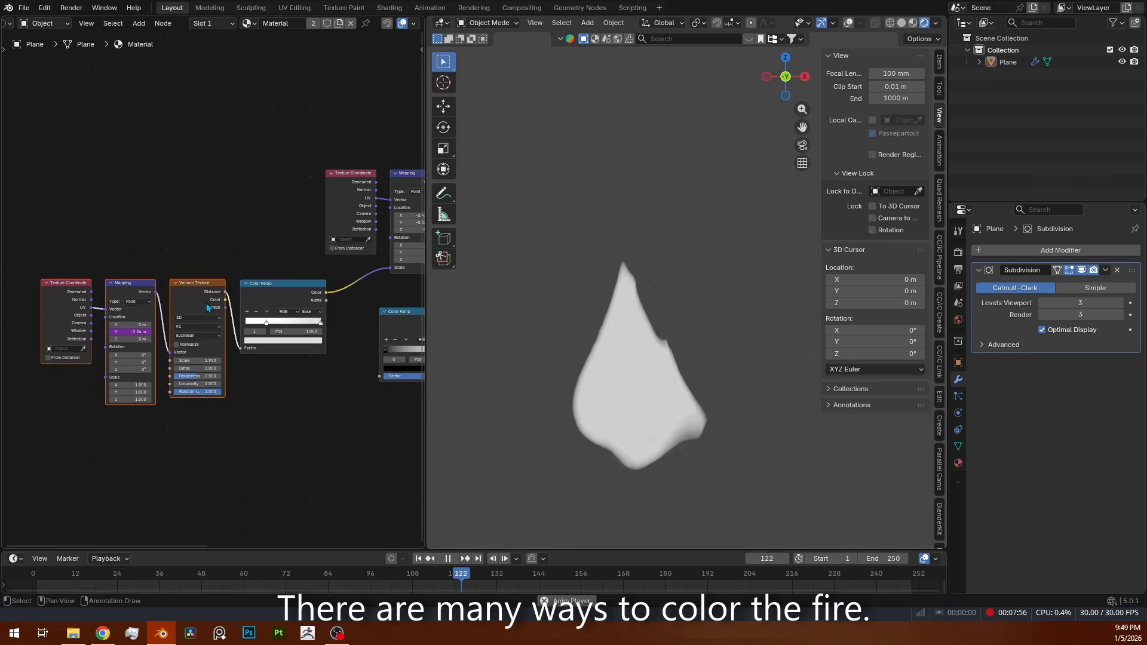
Duplicate the Voronoi node setup below the original and connect the copy's Distance output to the lower Color Ramp's Factor
{"action": "key", "text": "shift+d"}
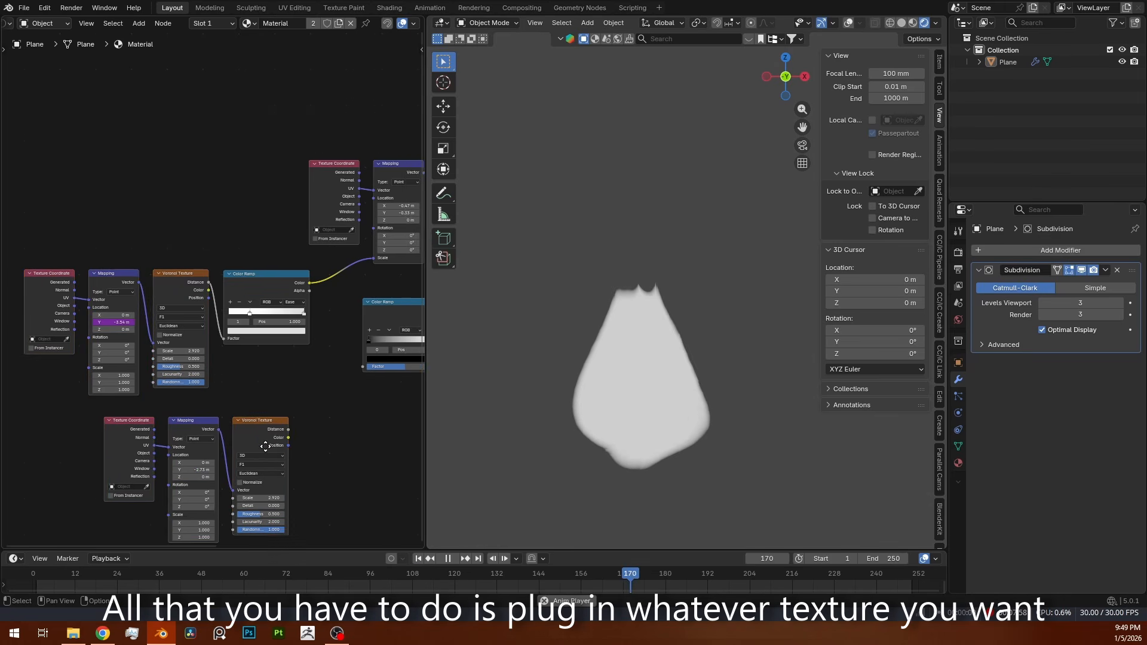
{"action": "middle_click_drag", "start_coordinate": [265, 446], "coordinate": [214, 354]}
{"action": "scroll", "coordinate": [217, 343], "scroll_direction": "up", "scroll_amount": 1}
{"action": "left_click_drag", "start_coordinate": [239, 337], "coordinate": [313, 274]}
{"action": "middle_click_drag", "start_coordinate": [314, 299], "coordinate": [171, 359]}
{"action": "middle_click_drag", "start_coordinate": [258, 272], "coordinate": [156, 288]}
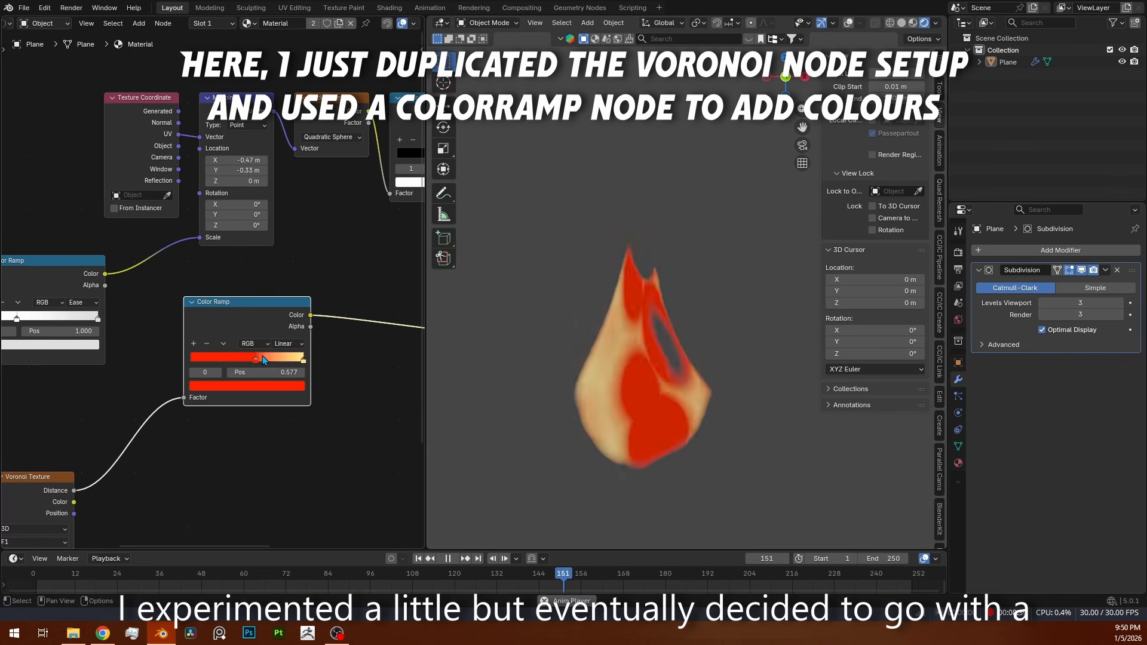
Set the fire Color Ramp's pale yellow stop to position 0.977 and shift the red stop closer to it
{"action": "left_click", "coordinate": [293, 356]}
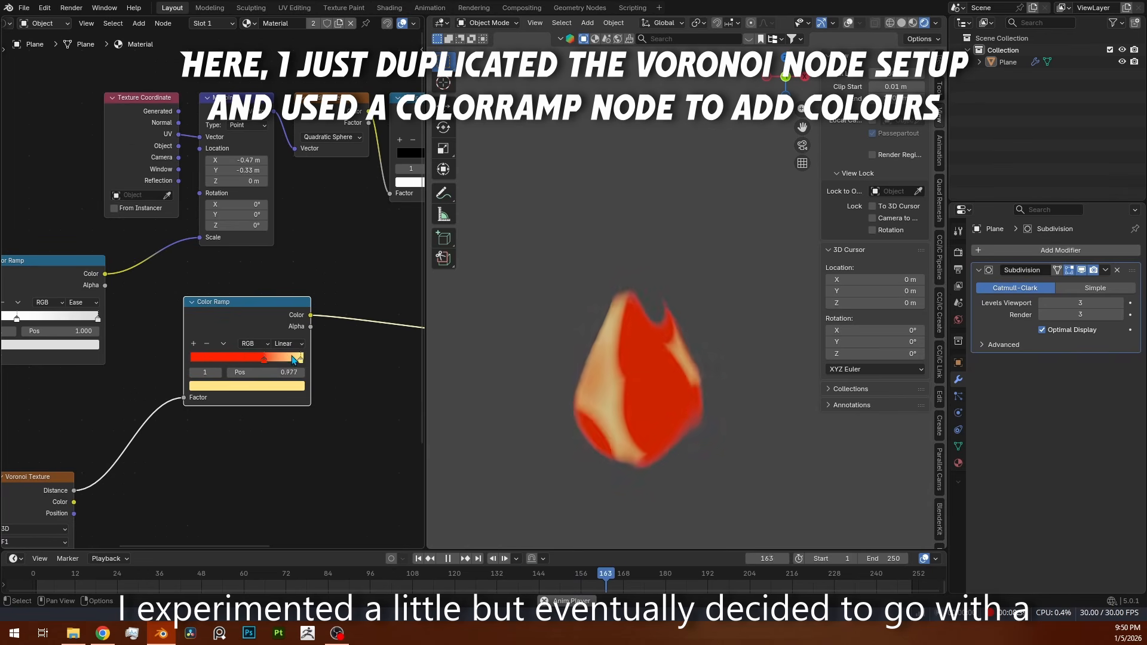
{"action": "mouse_move", "coordinate": [261, 360]}
{"action": "left_mouse_down"}
{"action": "mouse_move", "coordinate": [322, 360]}
{"action": "mouse_move", "coordinate": [281, 358]}
{"action": "left_mouse_up"}
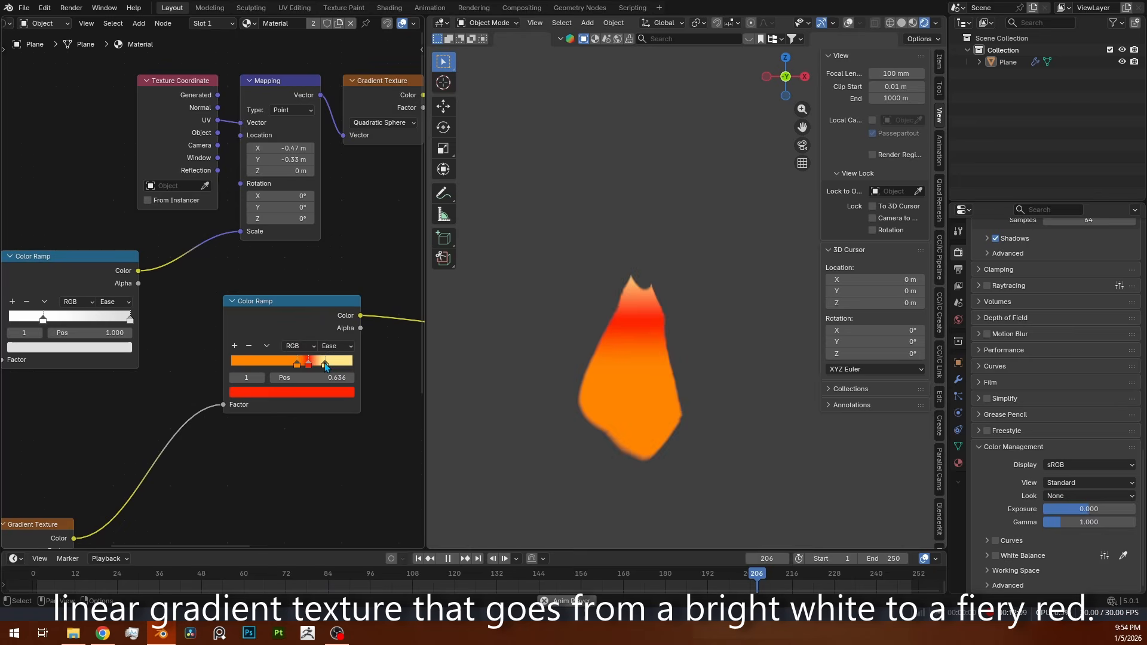
Rearrange the gradient-driven Color Ramp's stops to run from pale yellow at 0.355 through orange to red
{"action": "left_click_drag", "start_coordinate": [326, 364], "coordinate": [252, 365]}
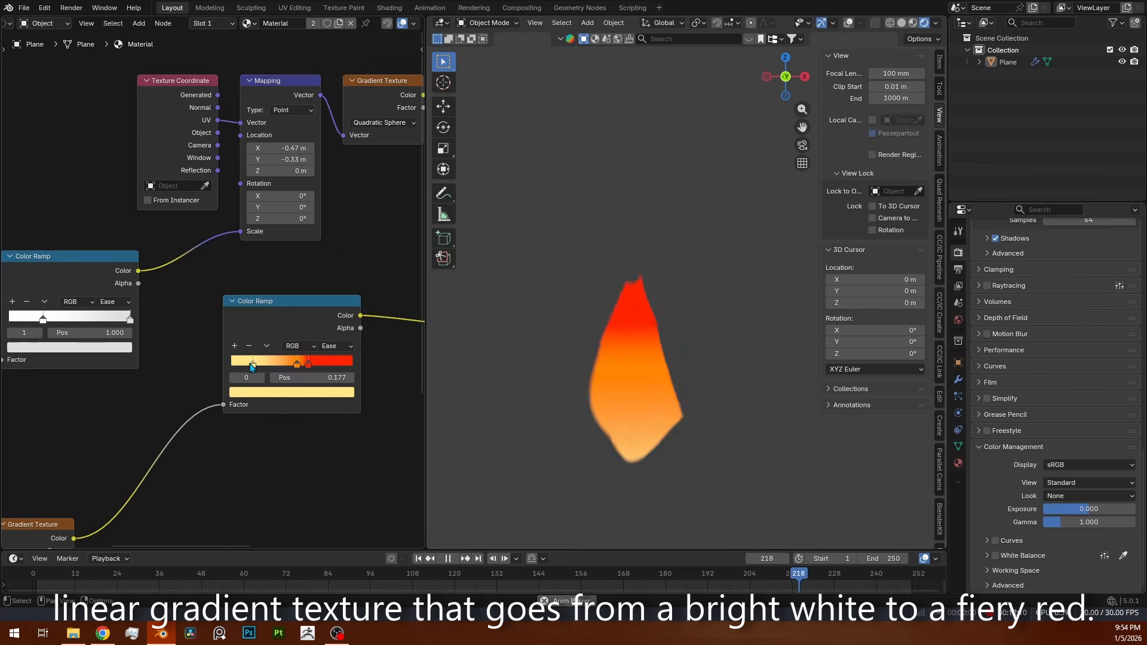
{"action": "left_click_drag", "start_coordinate": [321, 368], "coordinate": [260, 369]}
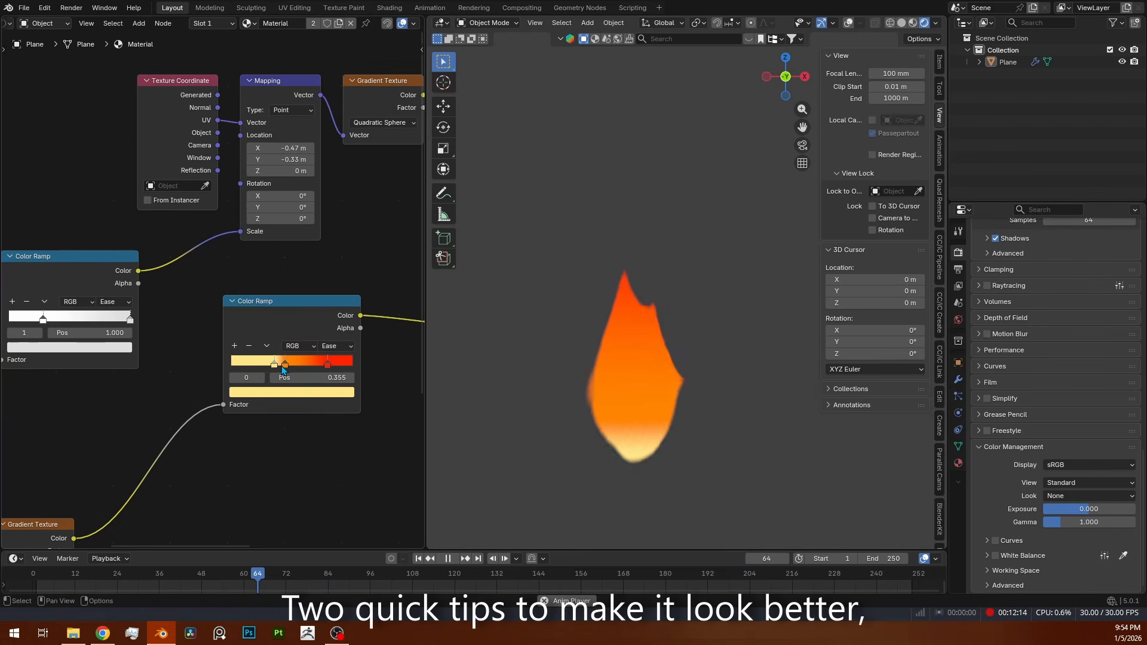
{"action": "left_click", "coordinate": [334, 346]}
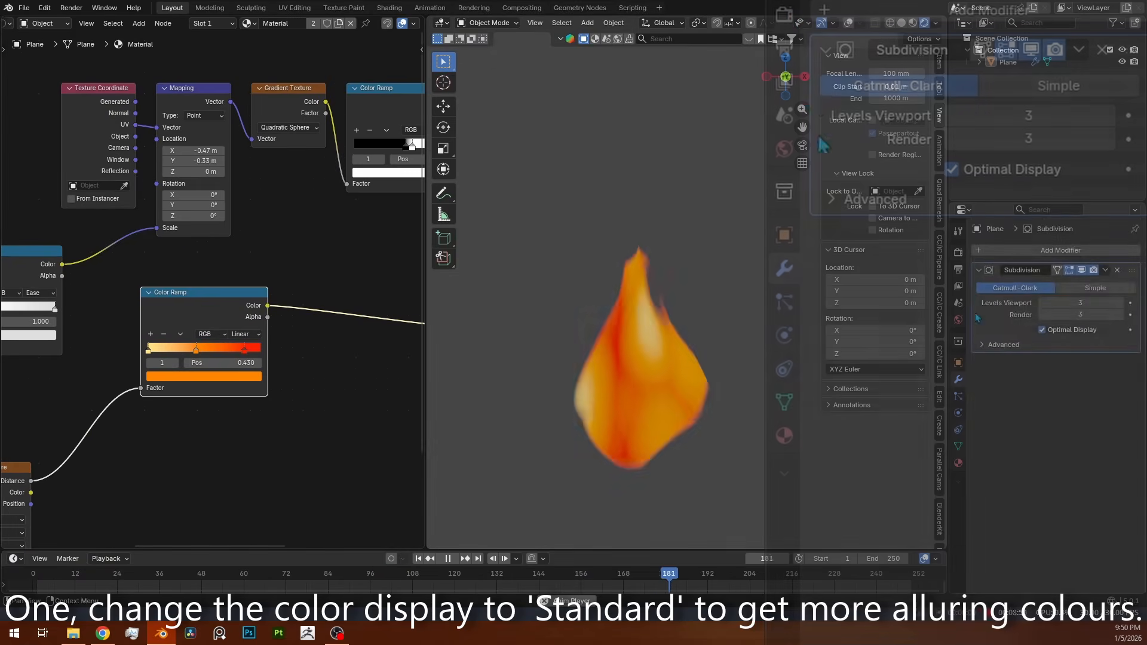
Set the render's Color Management view transform to Standard
{"action": "left_click", "coordinate": [785, 14]}
{"action": "scroll", "coordinate": [956, 508], "scroll_direction": "down", "scroll_amount": 15}
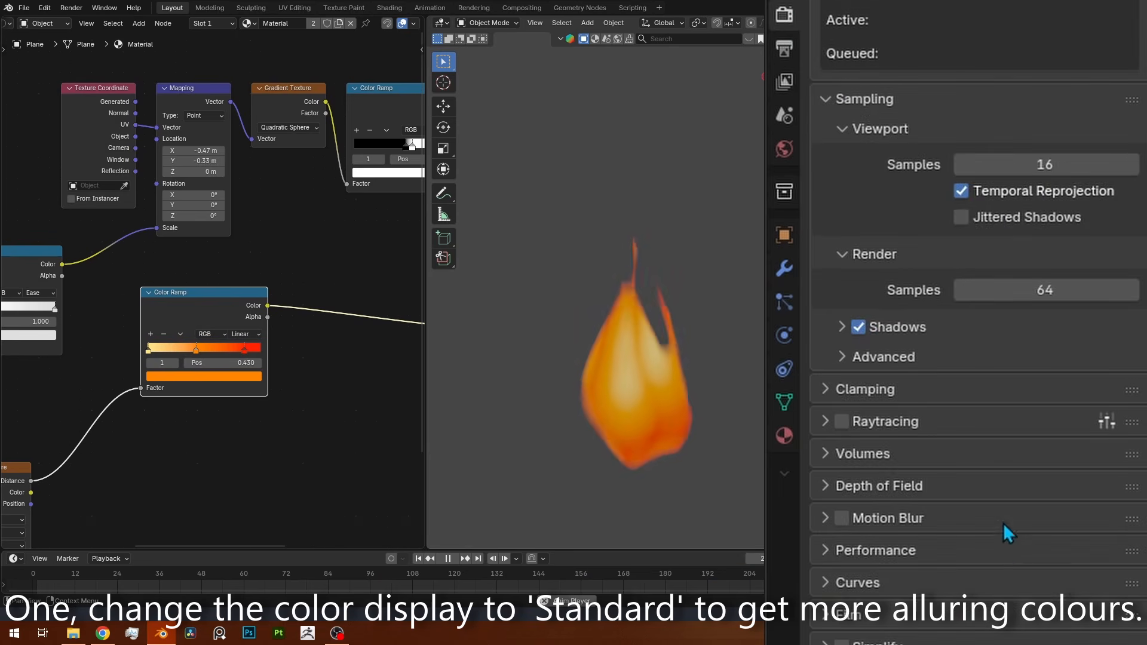
{"action": "scroll", "coordinate": [926, 540], "scroll_direction": "down", "scroll_amount": 3}
{"action": "left_click", "coordinate": [931, 581]}
{"action": "scroll", "coordinate": [937, 553], "scroll_direction": "down", "scroll_amount": 6}
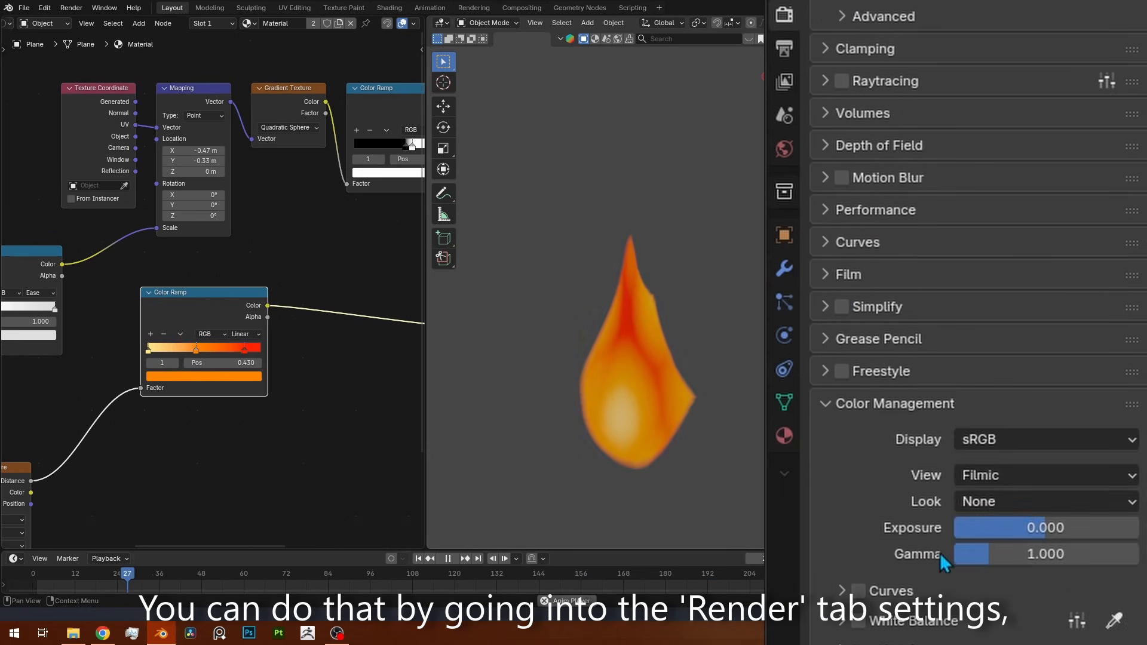
{"action": "left_click", "coordinate": [1018, 476]}
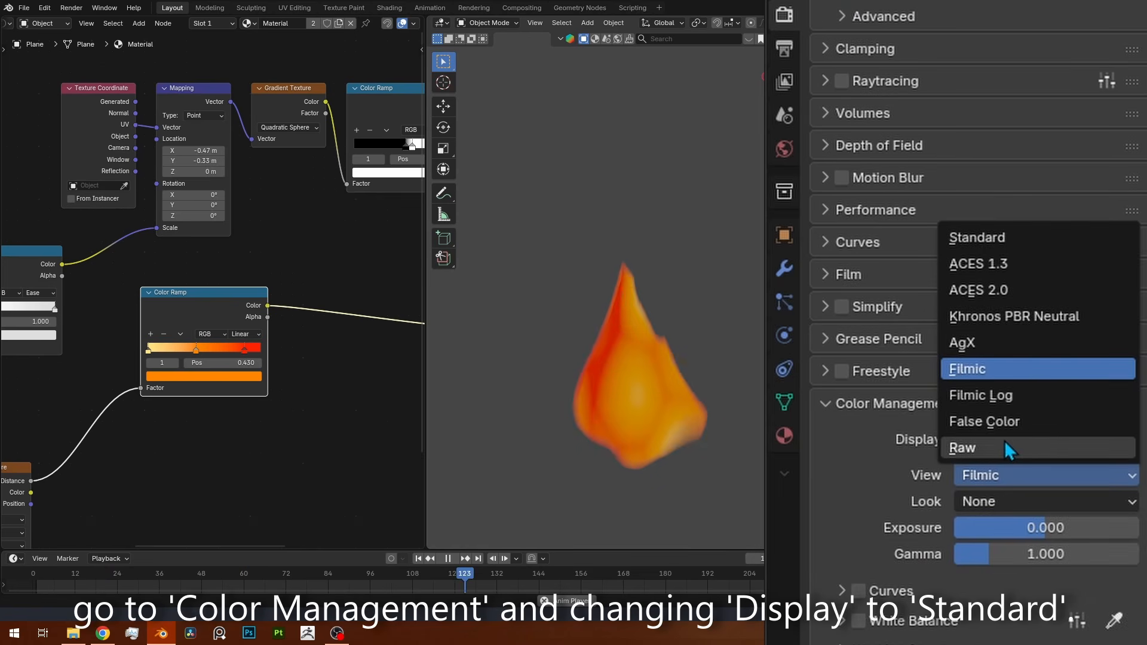
{"action": "left_click", "coordinate": [1008, 237]}
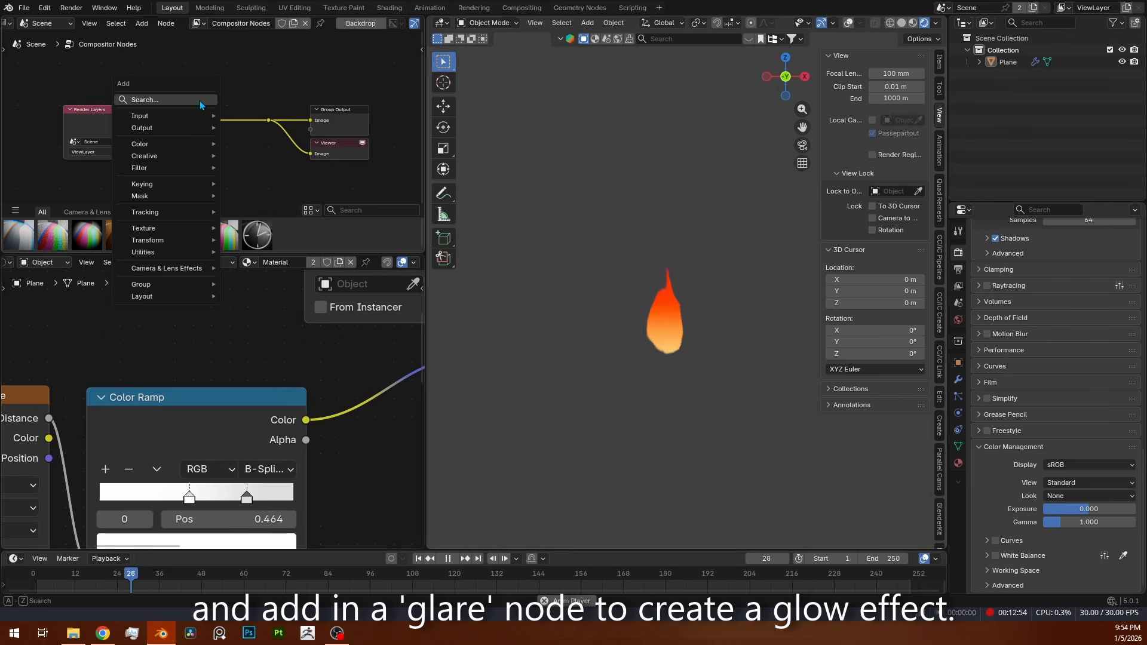
Insert a Glare node after the Render Layers in the compositor and set the viewport's compositor to Always
{"action": "type", "text": "glare"}
{"action": "key", "text": "Return"}
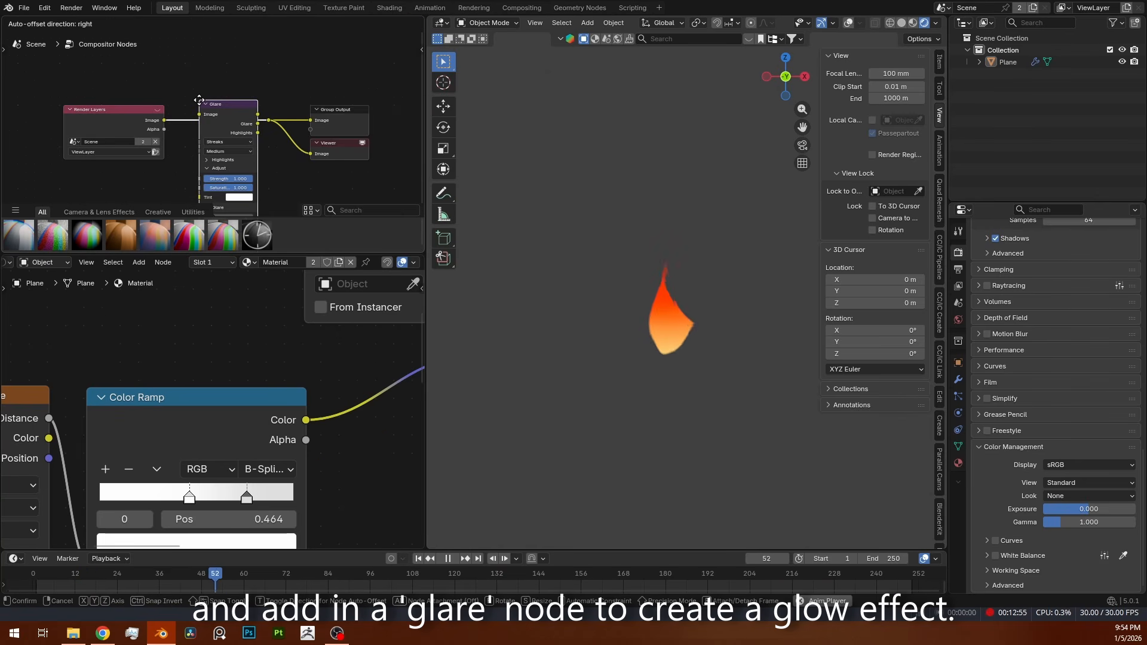
{"action": "left_click", "coordinate": [190, 99]}
{"action": "left_click", "coordinate": [230, 141]}
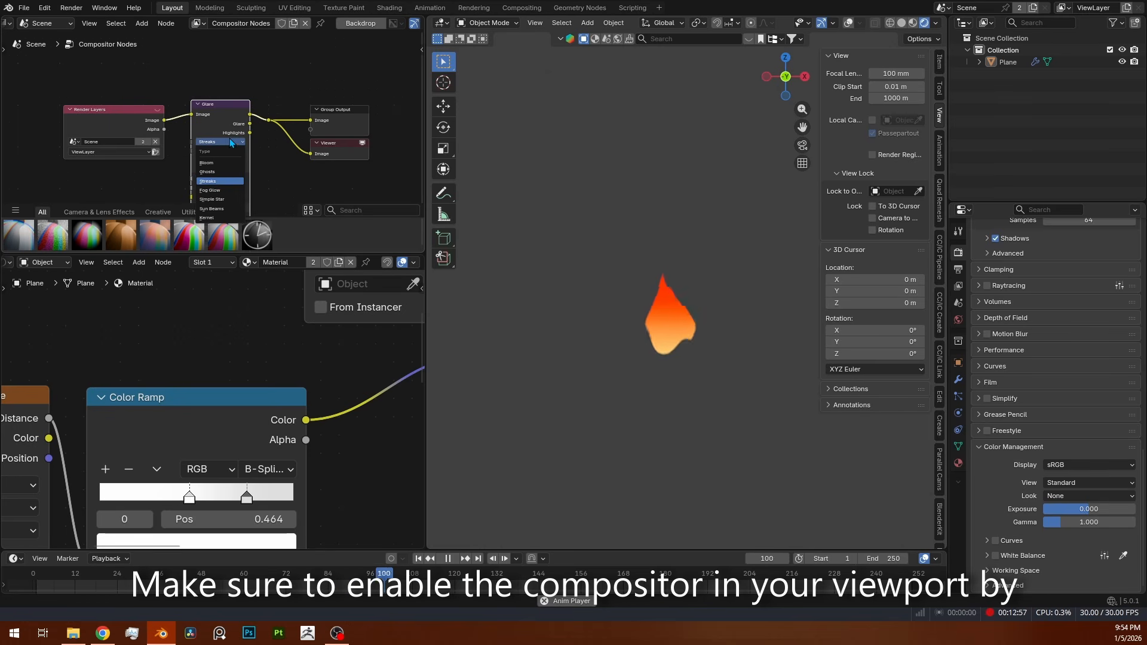
{"action": "left_click", "coordinate": [935, 24]}
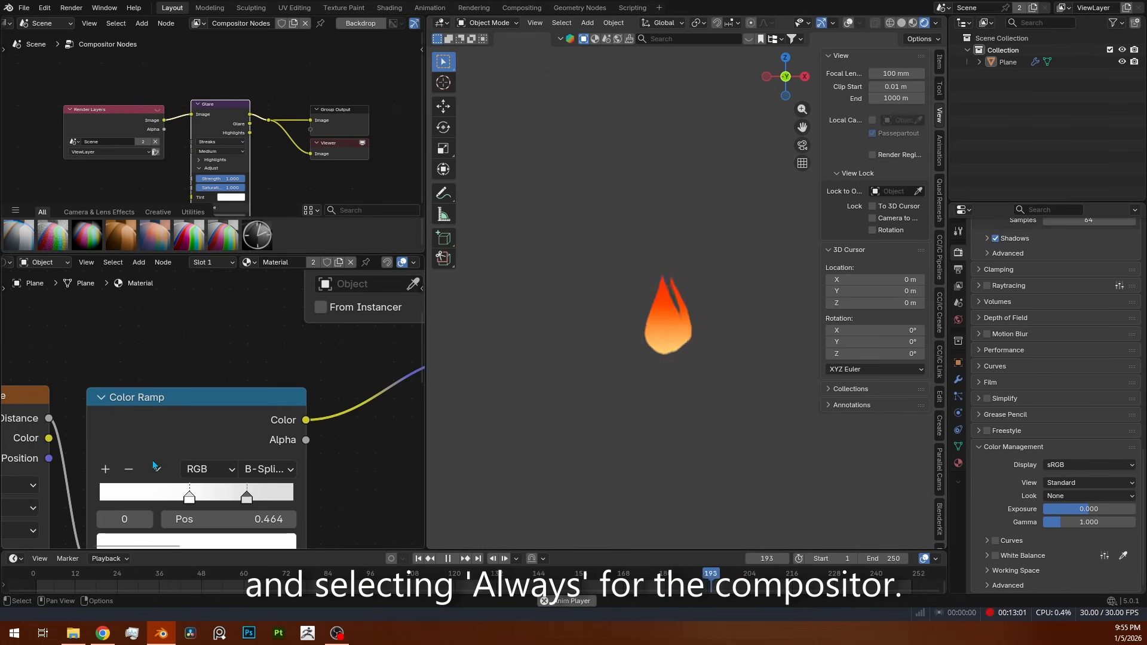
Set the Emission shader's Strength to 3 in the fire material
{"action": "middle_click_drag", "start_coordinate": [383, 443], "coordinate": [125, 444]}
{"action": "scroll", "coordinate": [202, 433], "scroll_direction": "down", "scroll_amount": 15}
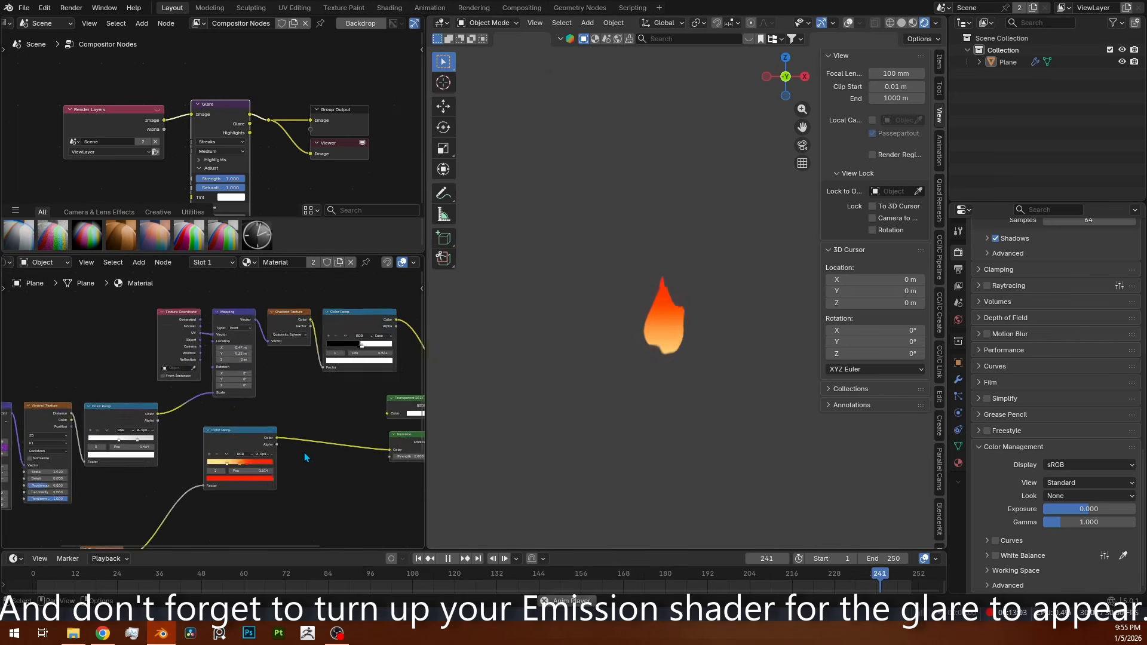
{"action": "middle_click_drag", "start_coordinate": [356, 472], "coordinate": [321, 452]}
{"action": "scroll", "coordinate": [321, 452], "scroll_direction": "up", "scroll_amount": 7}
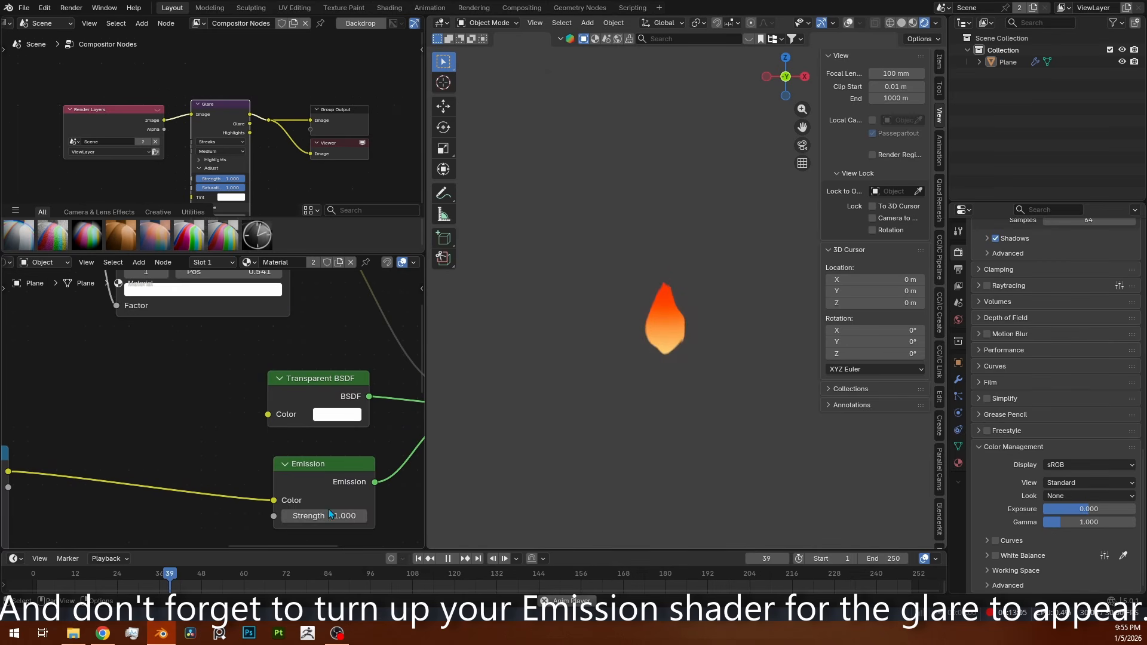
{"action": "double_click", "coordinate": [333, 509]}
{"action": "type", "text": "3"}
{"action": "key", "text": "Return"}
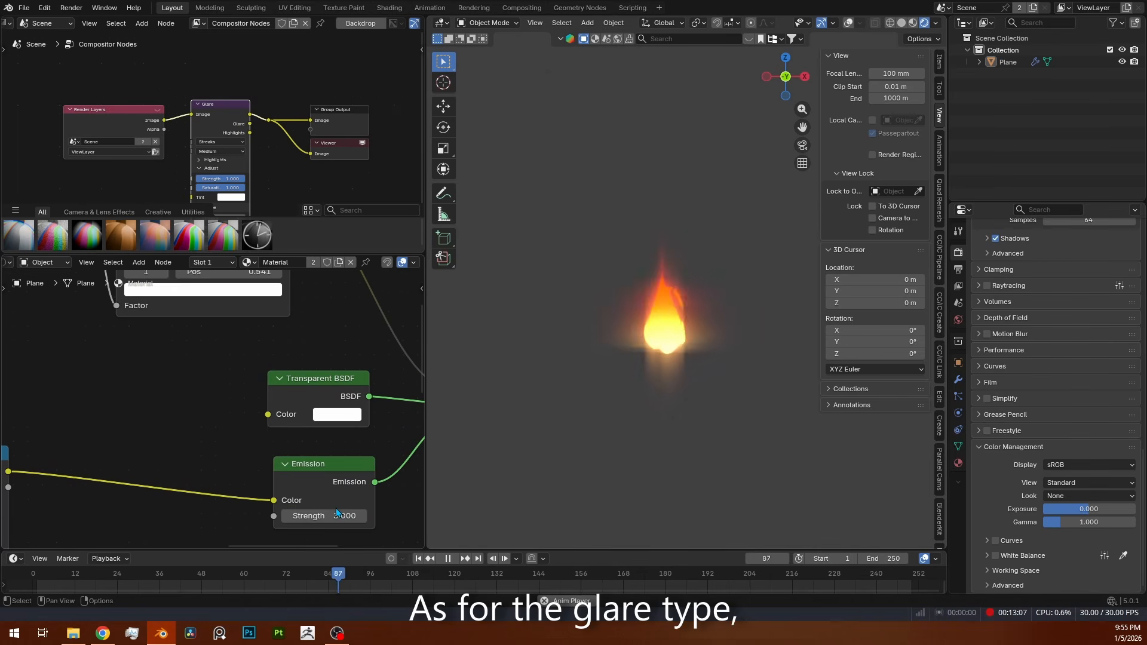
Change the Glare node's type to Bloom with a Size of 0.500
{"action": "left_click", "coordinate": [221, 141]}
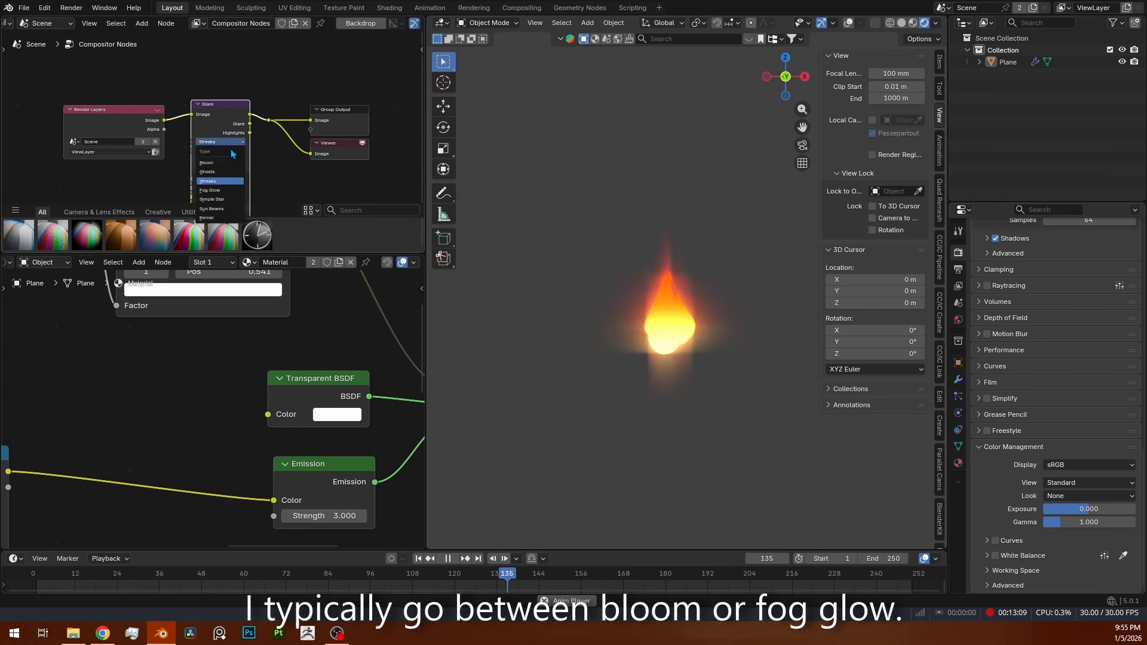
{"action": "left_click", "coordinate": [231, 149]}
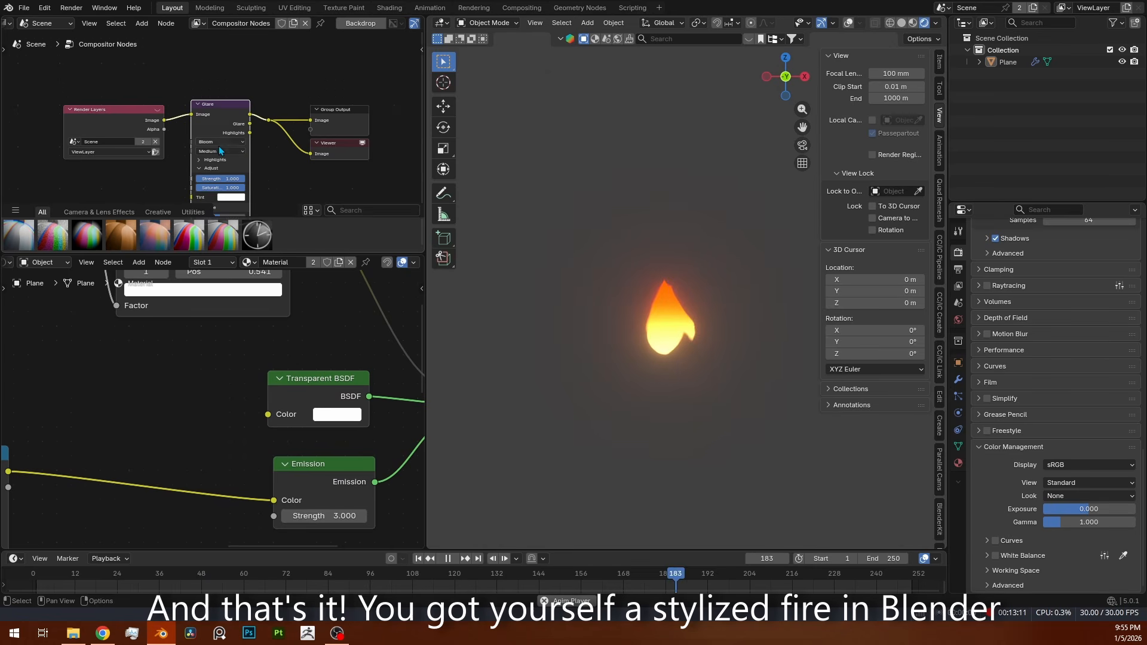
{"action": "middle_click_drag", "start_coordinate": [286, 174], "coordinate": [310, 97]}
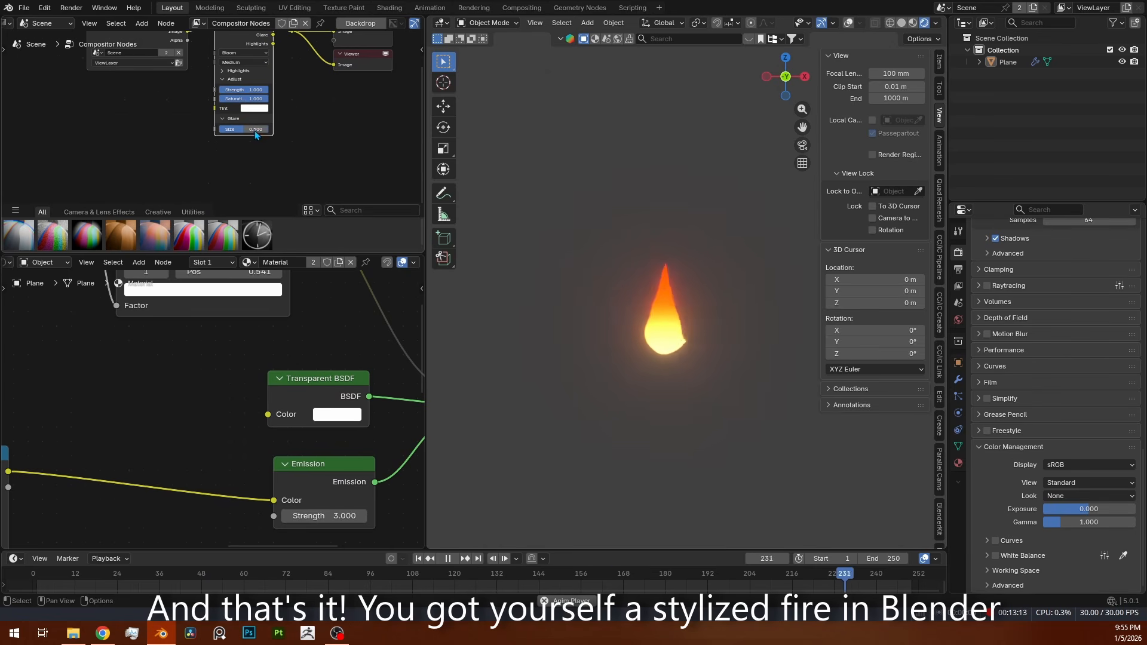
{"action": "left_click_drag", "start_coordinate": [255, 130], "coordinate": [238, 130]}
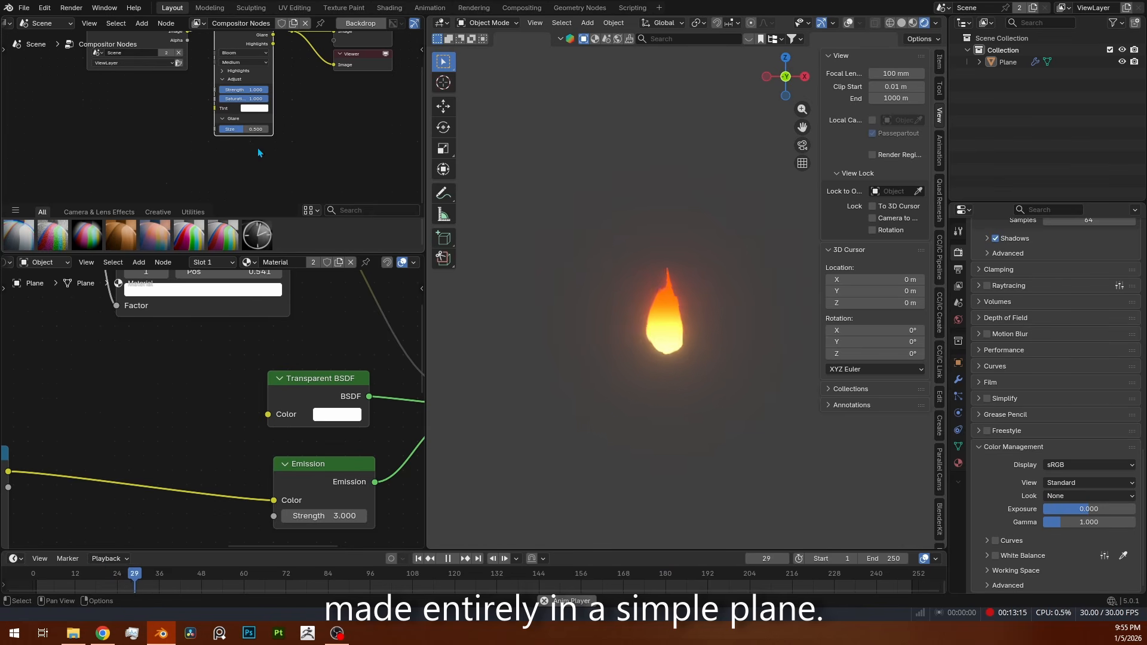
{"action": "middle_click_drag", "start_coordinate": [333, 477], "coordinate": [243, 488]}
{"action": "scroll", "coordinate": [249, 477], "scroll_direction": "down", "scroll_amount": 5}
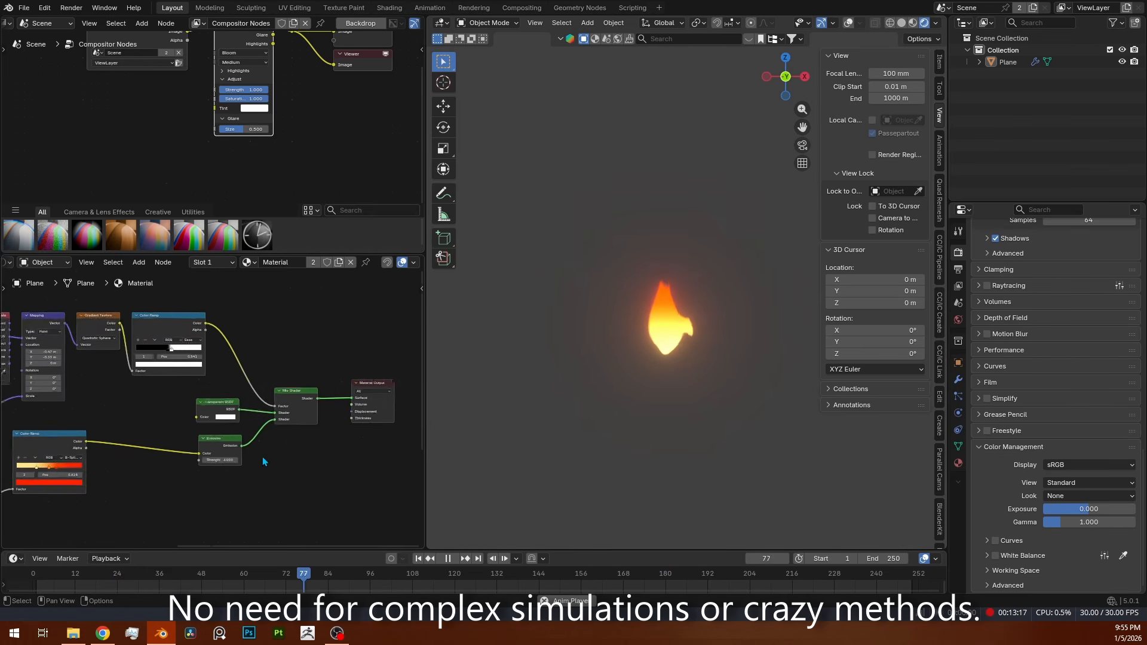
{"action": "middle_click_drag", "start_coordinate": [216, 430], "coordinate": [308, 384]}
{"action": "scroll", "coordinate": [183, 451], "scroll_direction": "up", "scroll_amount": 2}
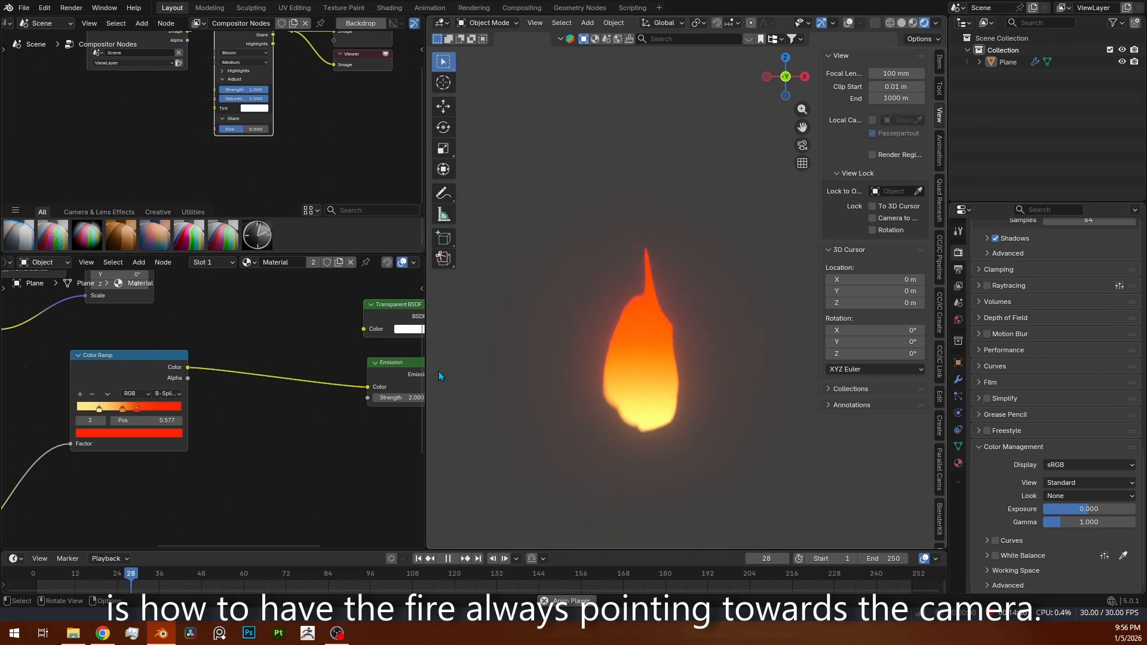
Switch the 3D viewport to Solid shading with overlays shown and stop the animation playback
{"action": "left_click", "coordinate": [902, 23]}
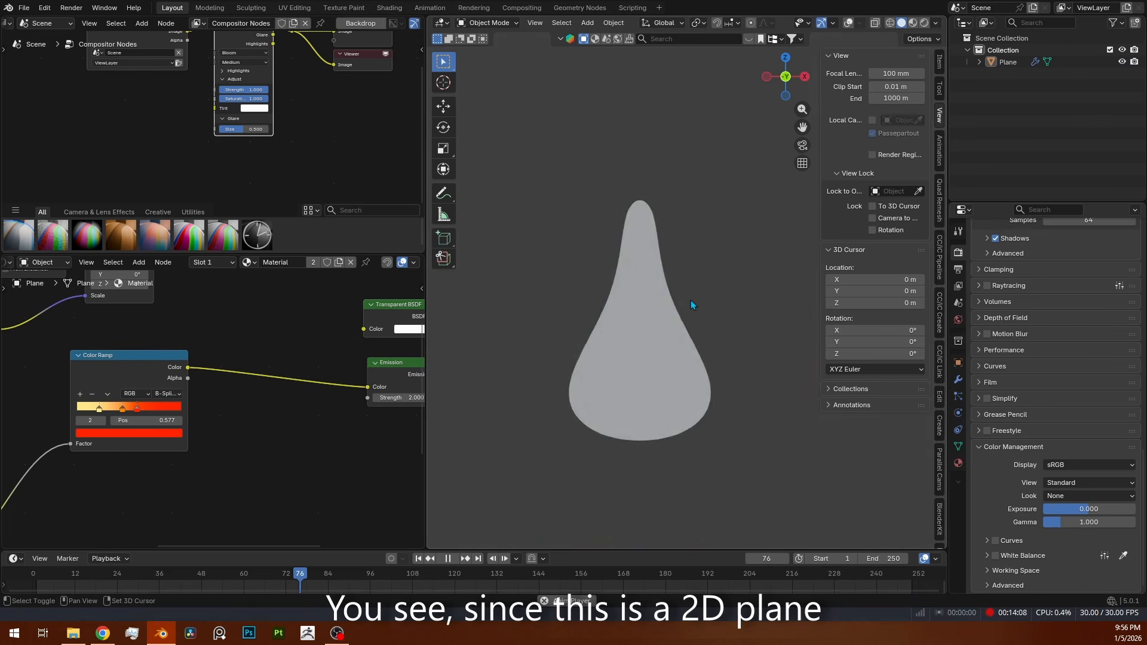
{"action": "middle_click_drag", "start_coordinate": [691, 300], "coordinate": [635, 325]}
{"action": "scroll", "coordinate": [635, 325], "scroll_direction": "down", "scroll_amount": 7}
{"action": "key", "text": "space"}
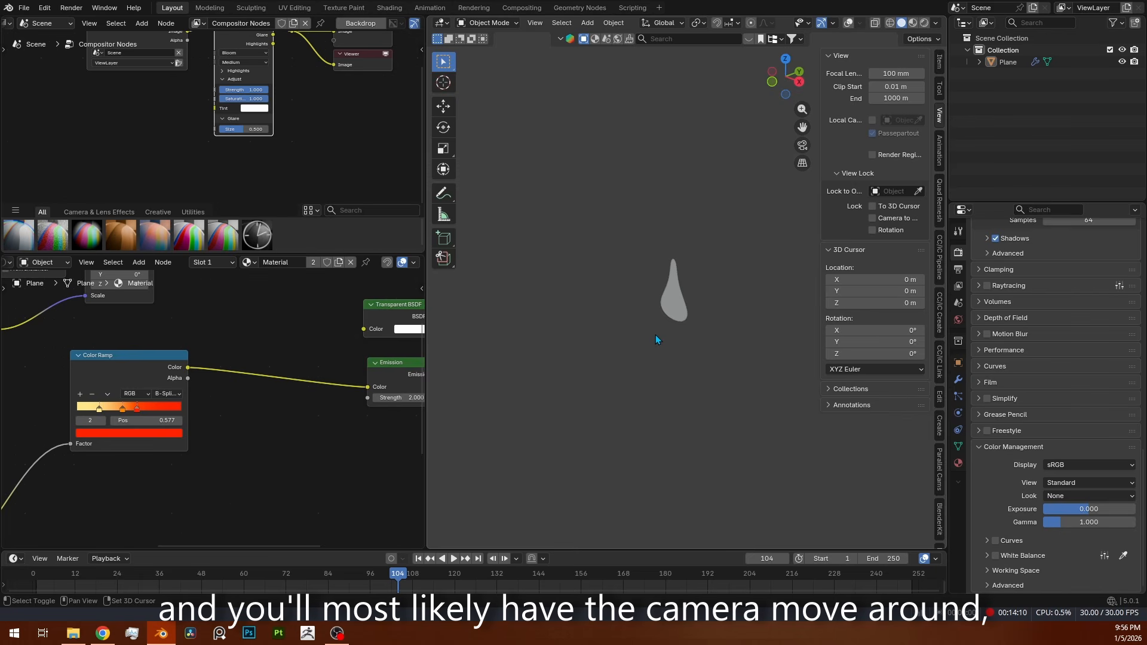
{"action": "key", "text": "shift+alt+z"}
Add a camera and move it in front of the fire plane using the top view
{"action": "key", "text": "shift+a"}
{"action": "mouse_move", "coordinate": [647, 351]}
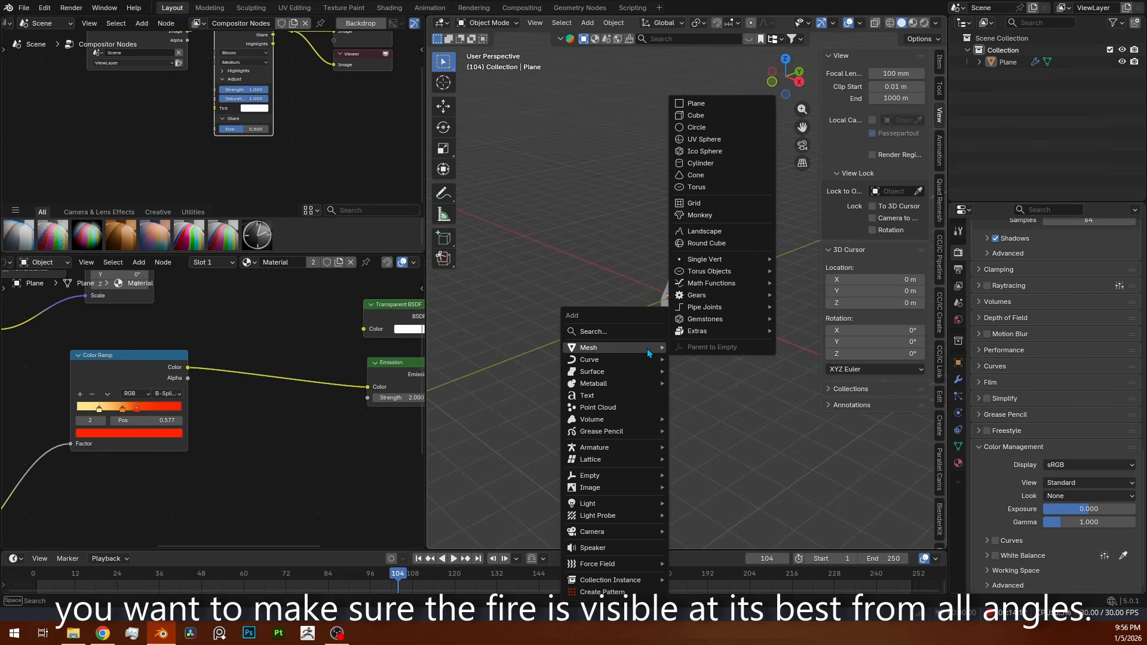
{"action": "mouse_move", "coordinate": [629, 529]}
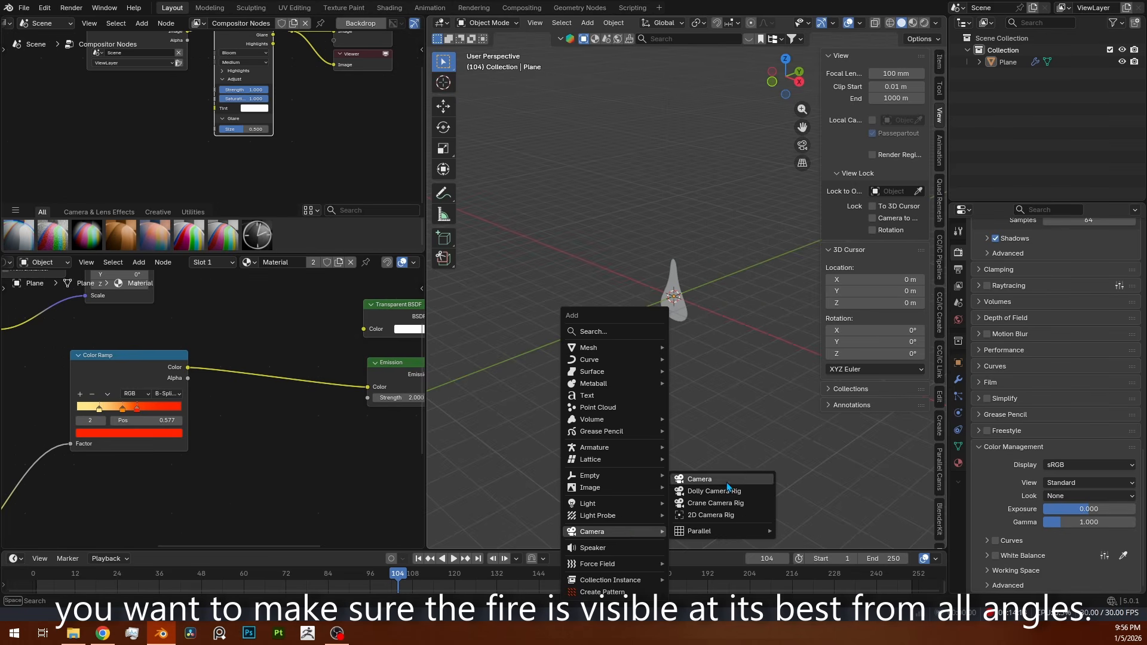
{"action": "left_click", "coordinate": [727, 482]}
{"action": "key", "text": "KP_7"}
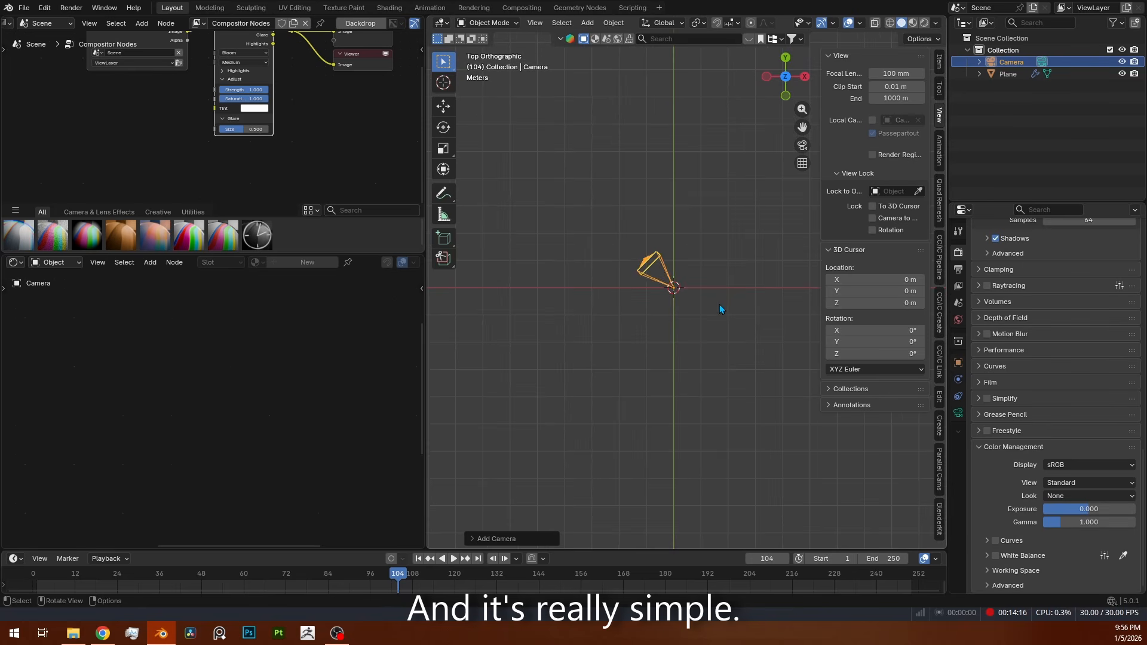
{"action": "key", "text": "g"}
{"action": "left_click", "coordinate": [748, 432]}
{"action": "middle_click_drag", "start_coordinate": [747, 433], "coordinate": [694, 338]}
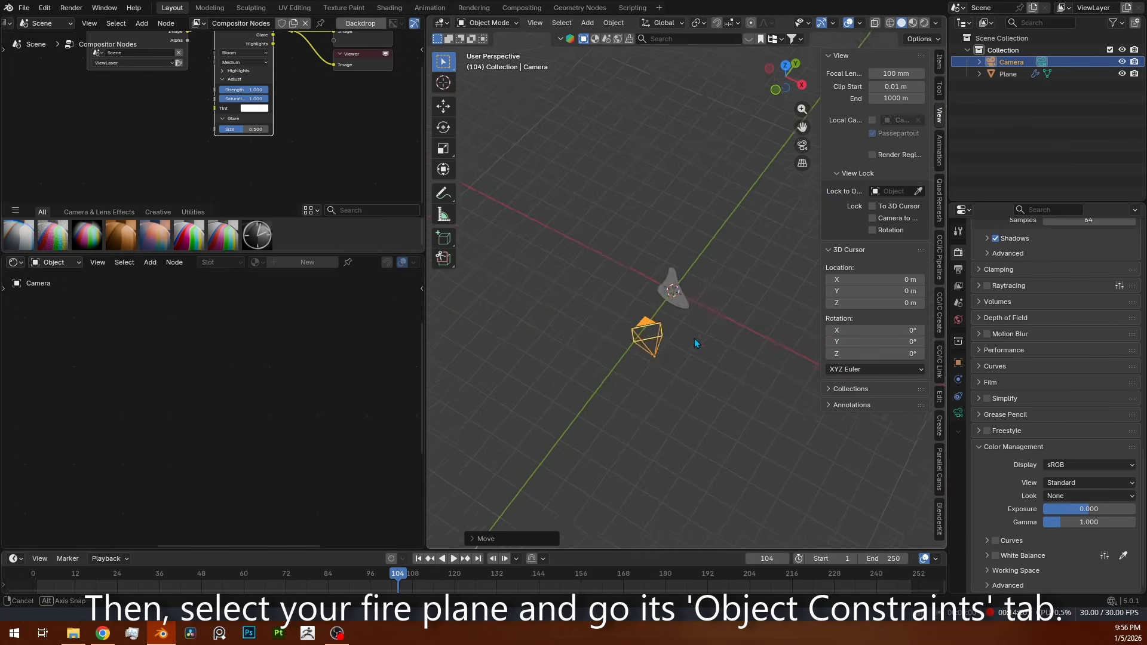
Add a Track To constraint to the fire plane with the camera as its target
{"action": "left_click", "coordinate": [673, 289]}
{"action": "left_click", "coordinate": [958, 430]}
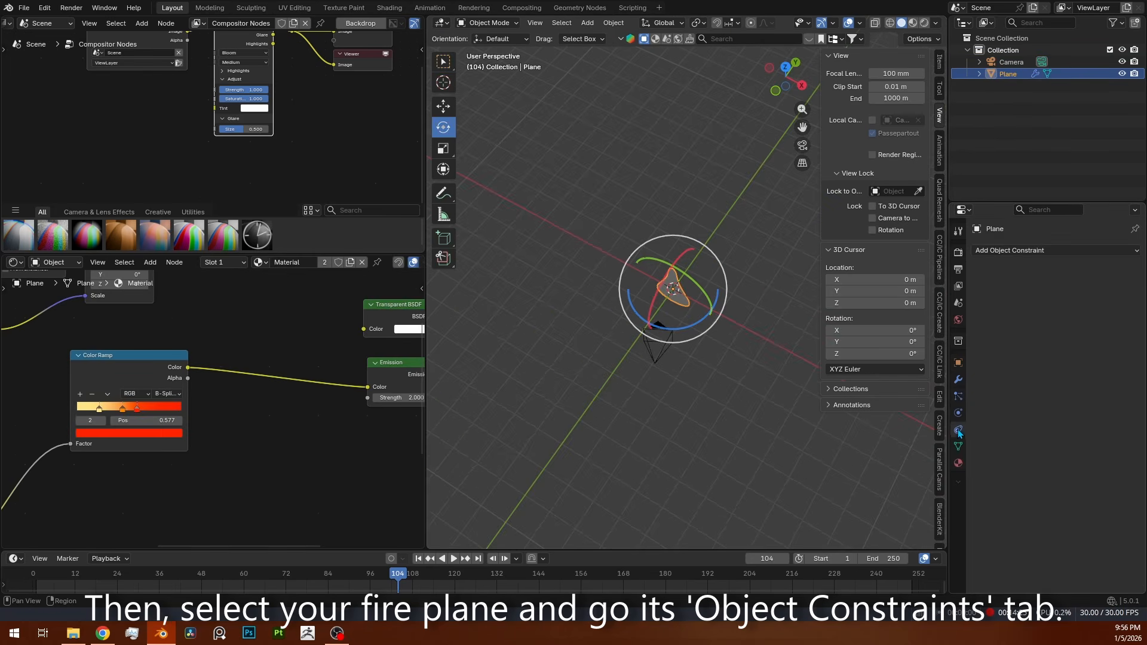
{"action": "left_click", "coordinate": [1018, 250]}
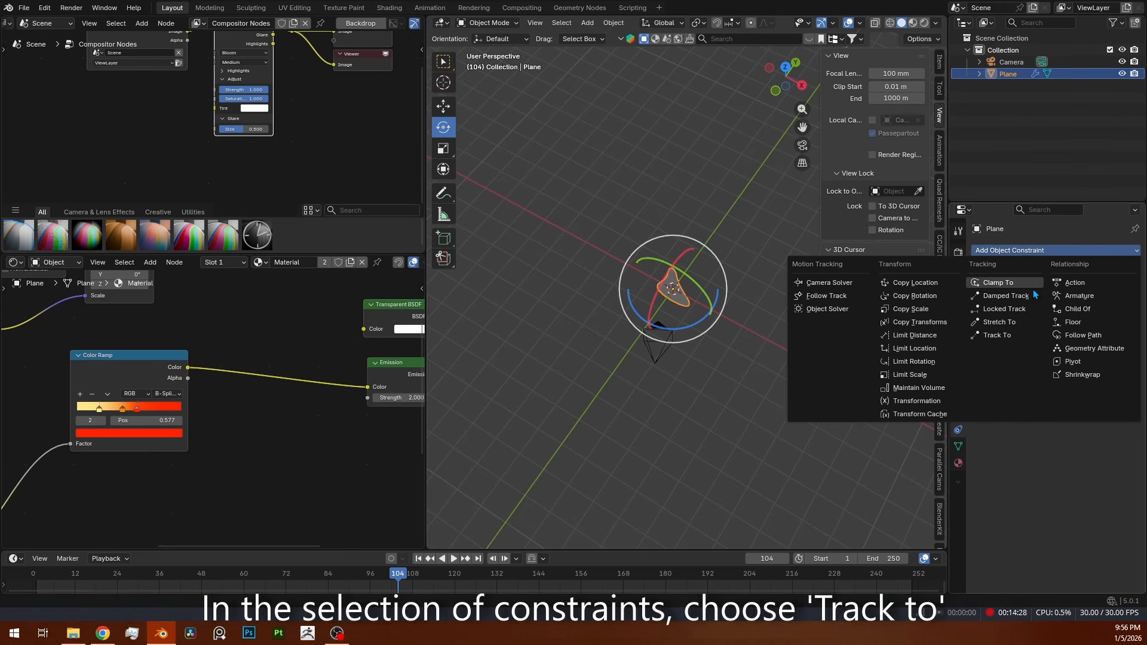
{"action": "left_click", "coordinate": [1026, 336]}
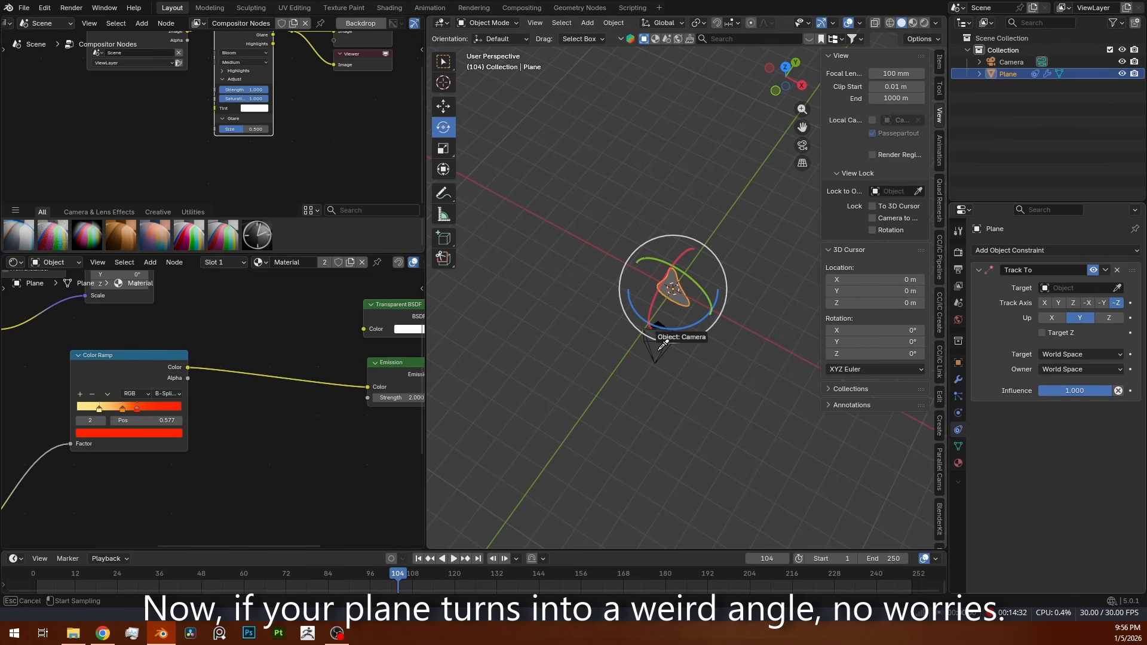
{"action": "left_click", "coordinate": [661, 369]}
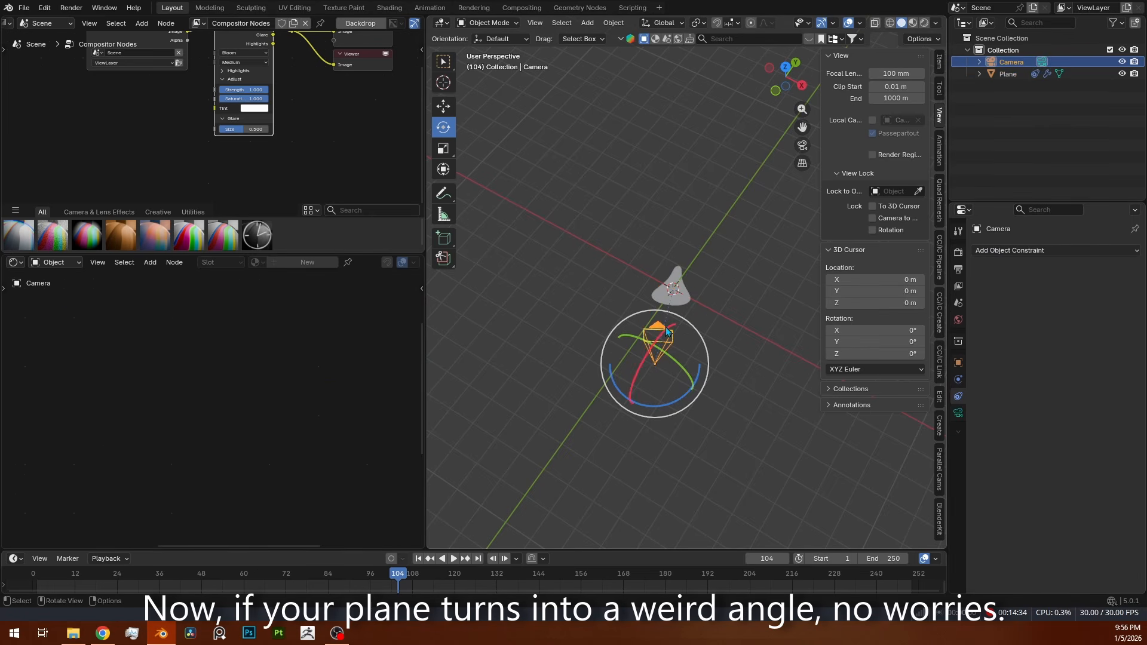
Try moving the camera to check how the constrained plane turns towards it
{"action": "middle_click_drag", "start_coordinate": [639, 397], "coordinate": [705, 324]}
{"action": "key", "text": "g"}
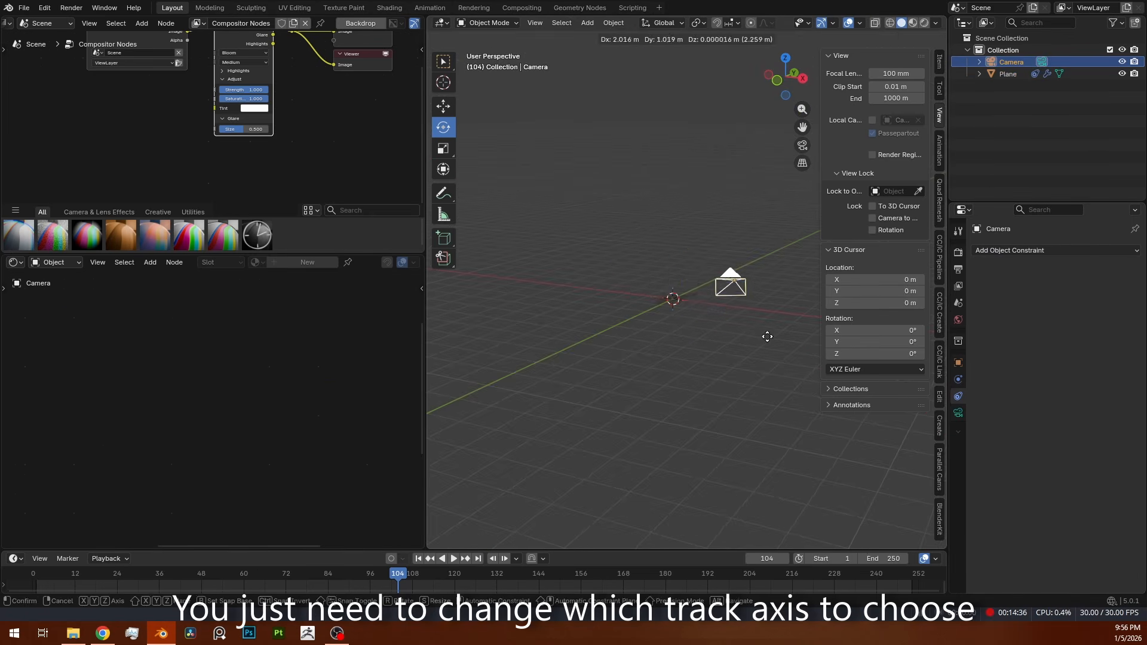
{"action": "right_click", "coordinate": [701, 412]}
Show the fire plane's Move gizmo in Local orientation and temporarily disable its Track To constraint to identify its axes
{"action": "left_click", "coordinate": [685, 305]}
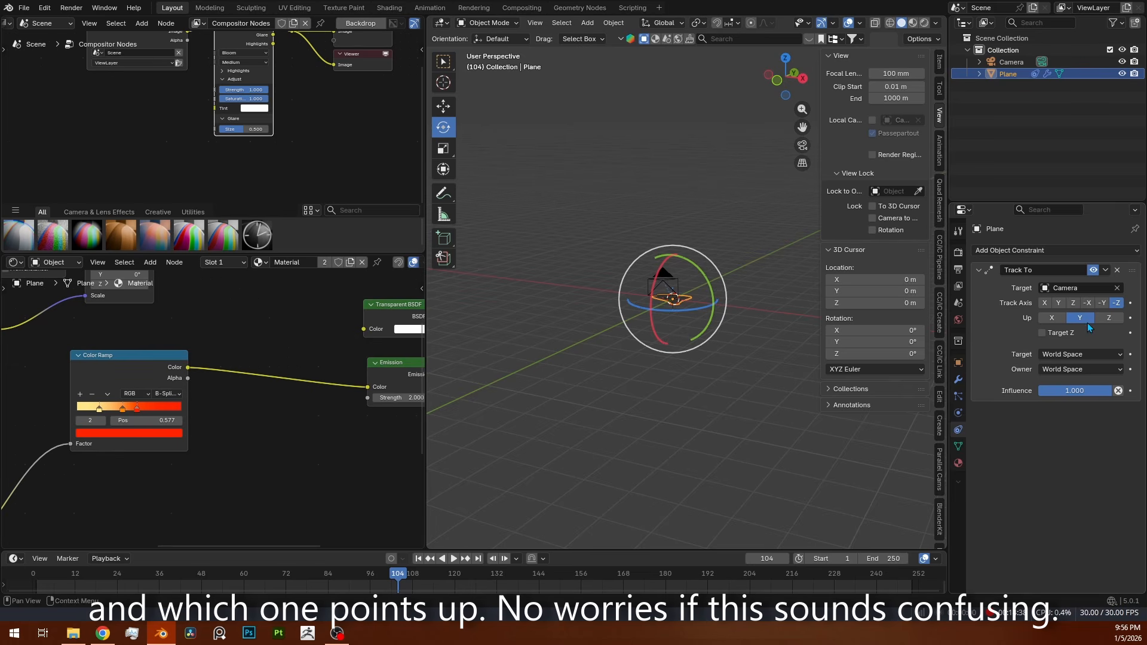
{"action": "middle_click_drag", "start_coordinate": [758, 357], "coordinate": [679, 374]}
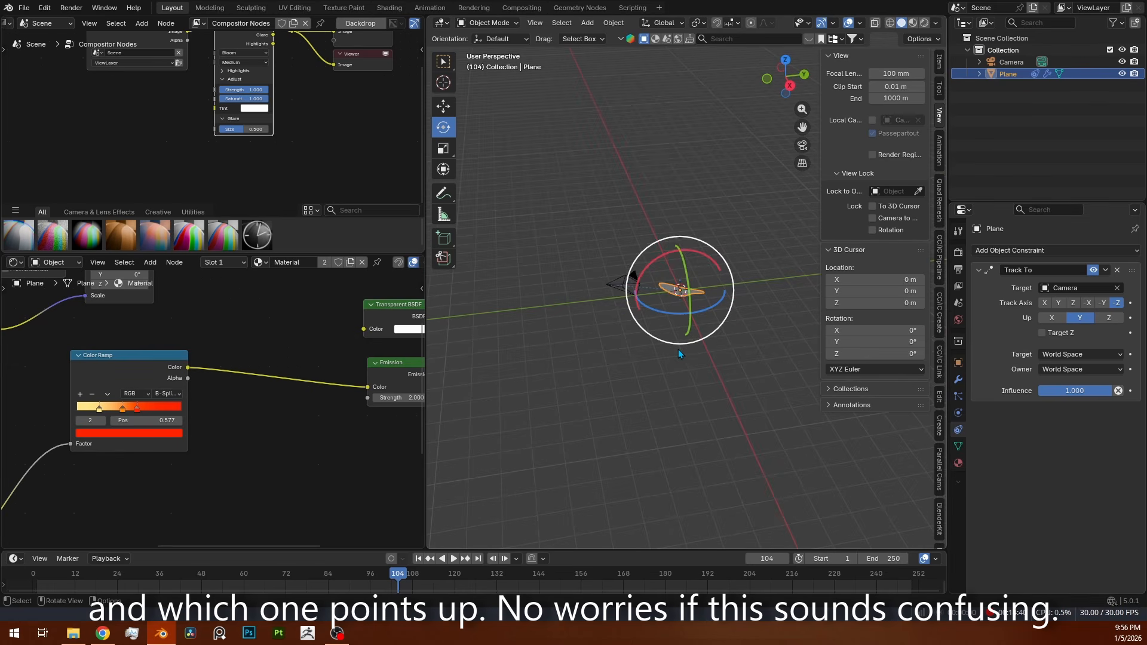
{"action": "key", "text": "shift+space"}
{"action": "key", "text": "g"}
{"action": "key", "text": "shift+space"}
{"action": "key", "text": "r"}
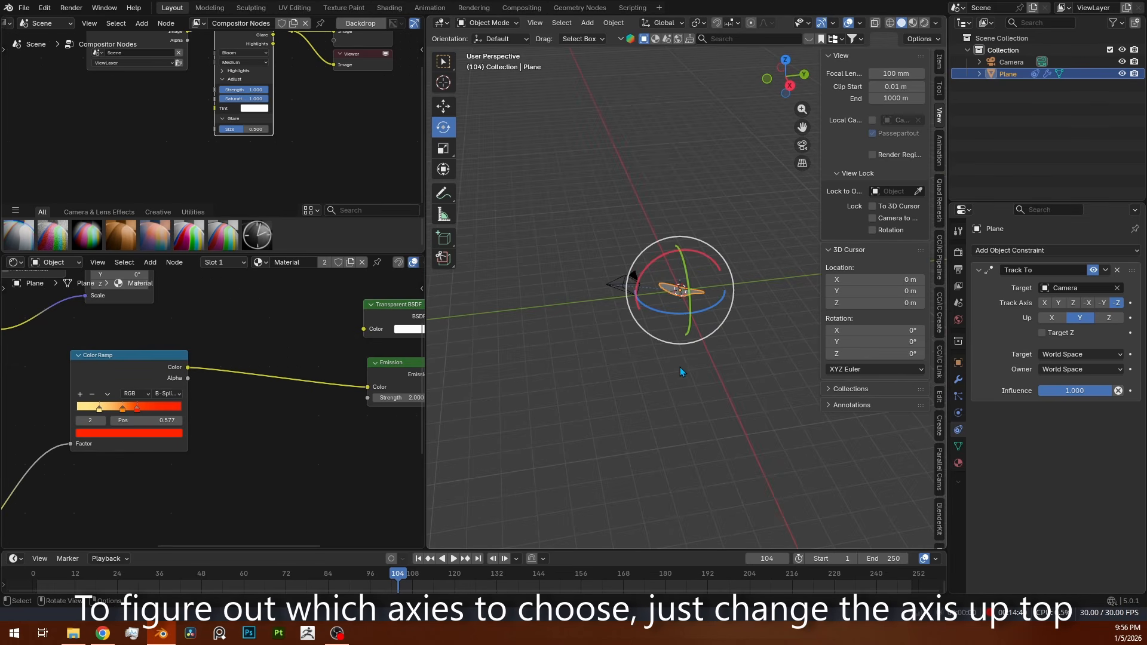
{"action": "middle_click_drag", "start_coordinate": [682, 375], "coordinate": [746, 366]}
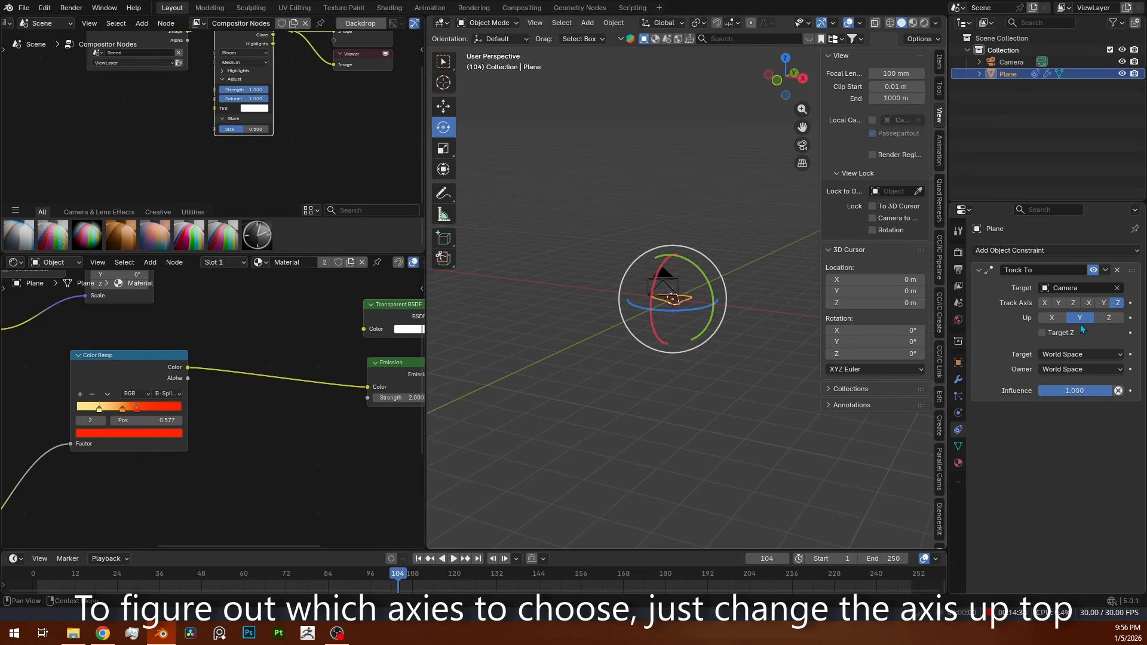
{"action": "left_click", "coordinate": [663, 22]}
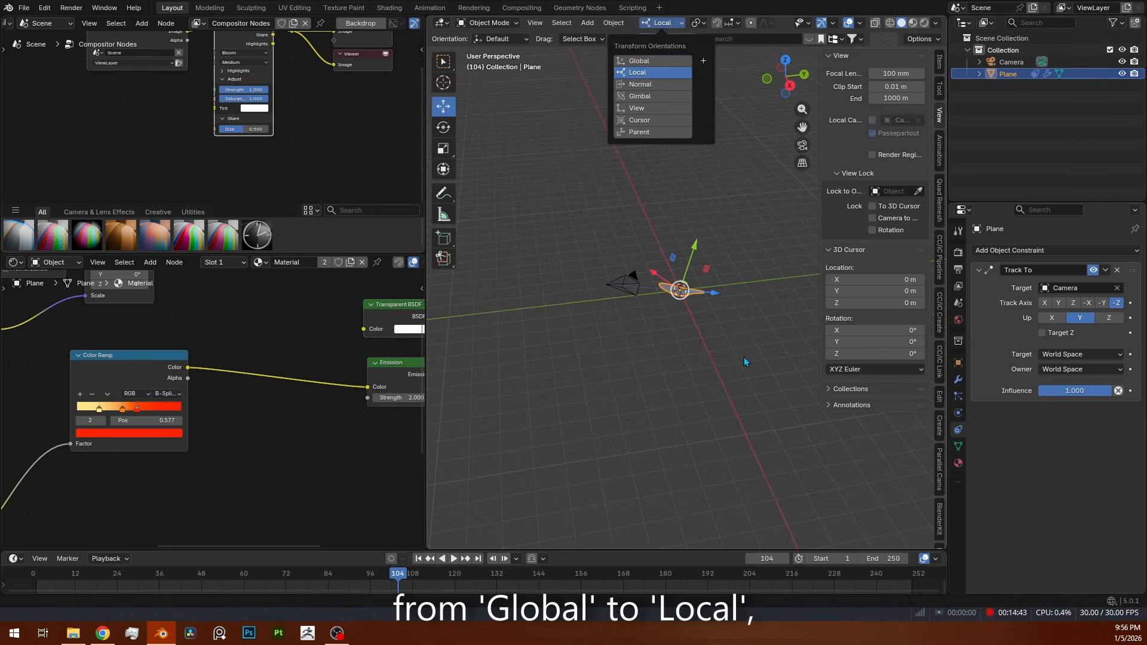
{"action": "left_click", "coordinate": [717, 375]}
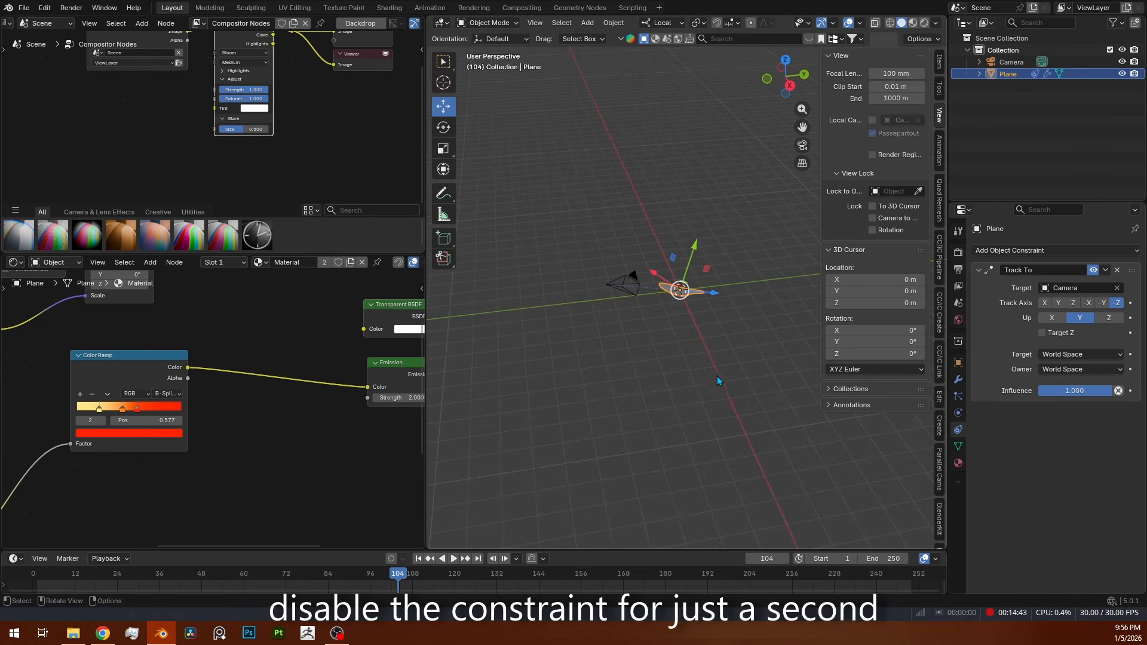
{"action": "left_click", "coordinate": [1093, 270]}
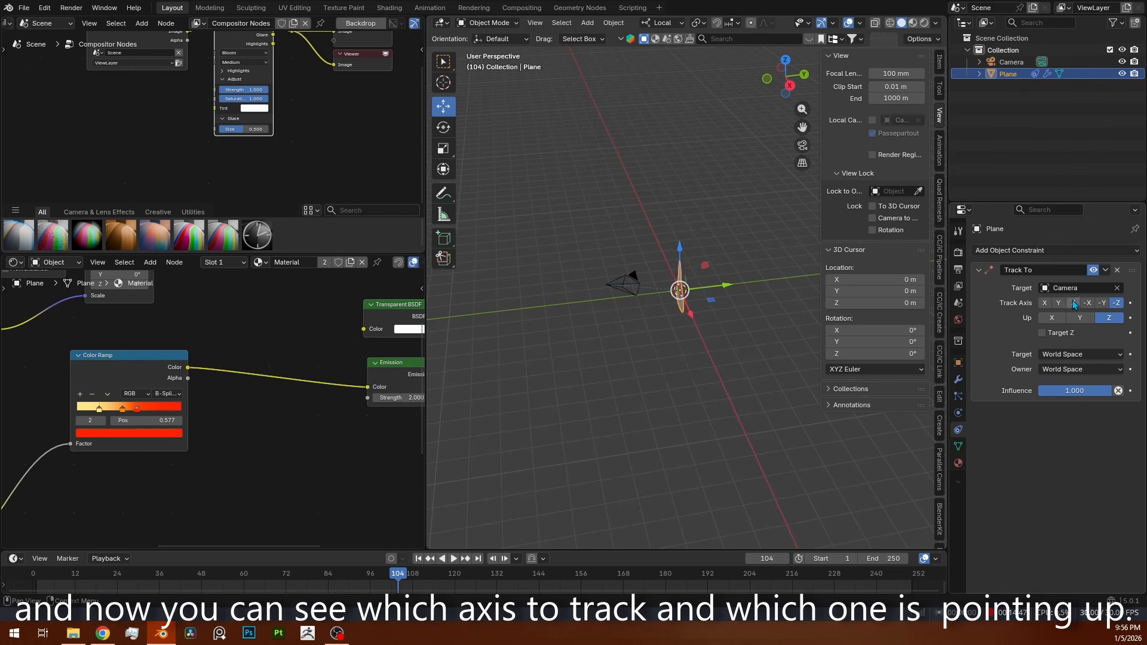
Set the plane's Track To constraint to Track Axis -Y and Up axis Z, testing it by moving the camera
{"action": "left_click", "coordinate": [620, 293]}
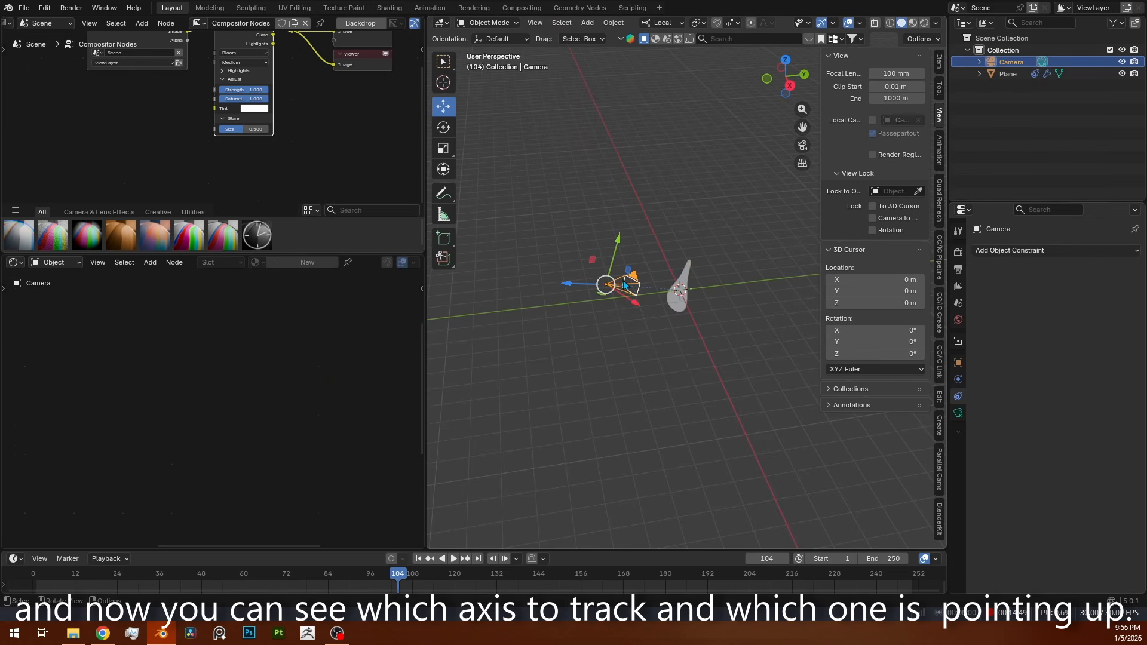
{"action": "left_click_drag", "start_coordinate": [625, 285], "coordinate": [672, 320]}
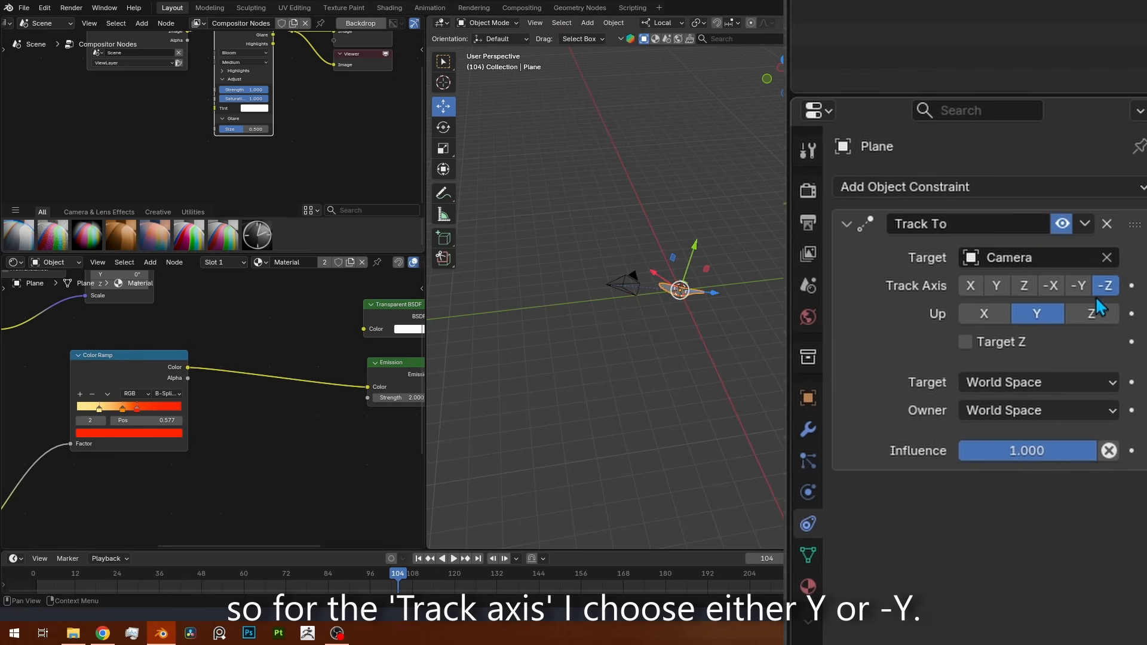
{"action": "left_click", "coordinate": [1076, 284]}
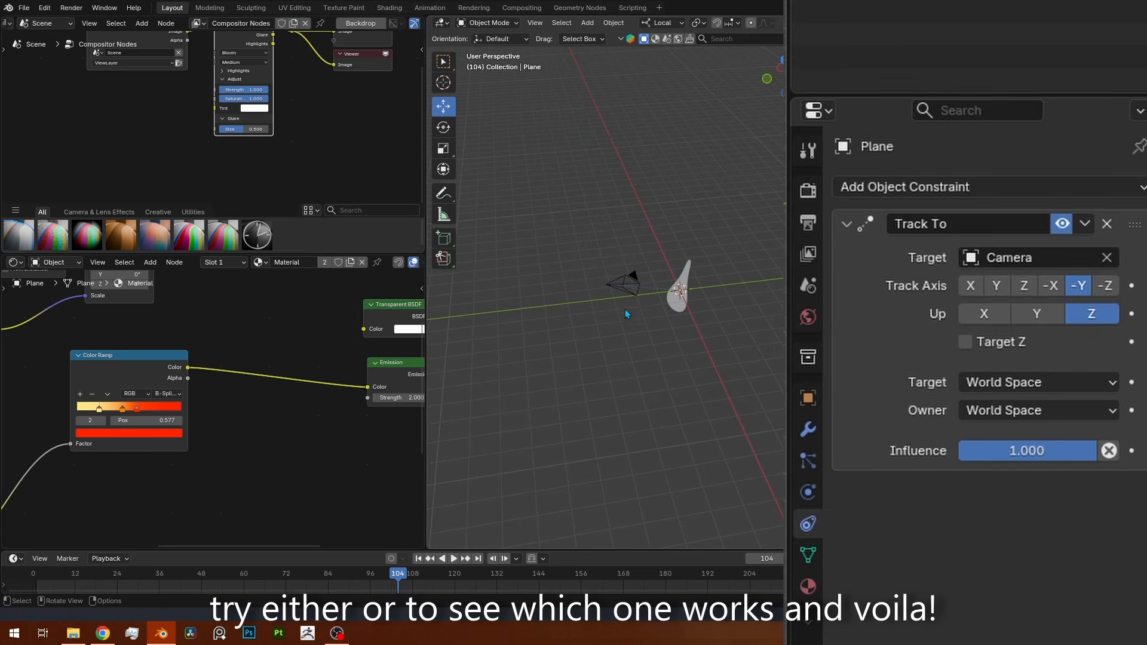
Move the camera and orbit the camera view to check that the fire plane keeps facing it
{"action": "left_click", "coordinate": [623, 288]}
{"action": "key", "text": "g"}
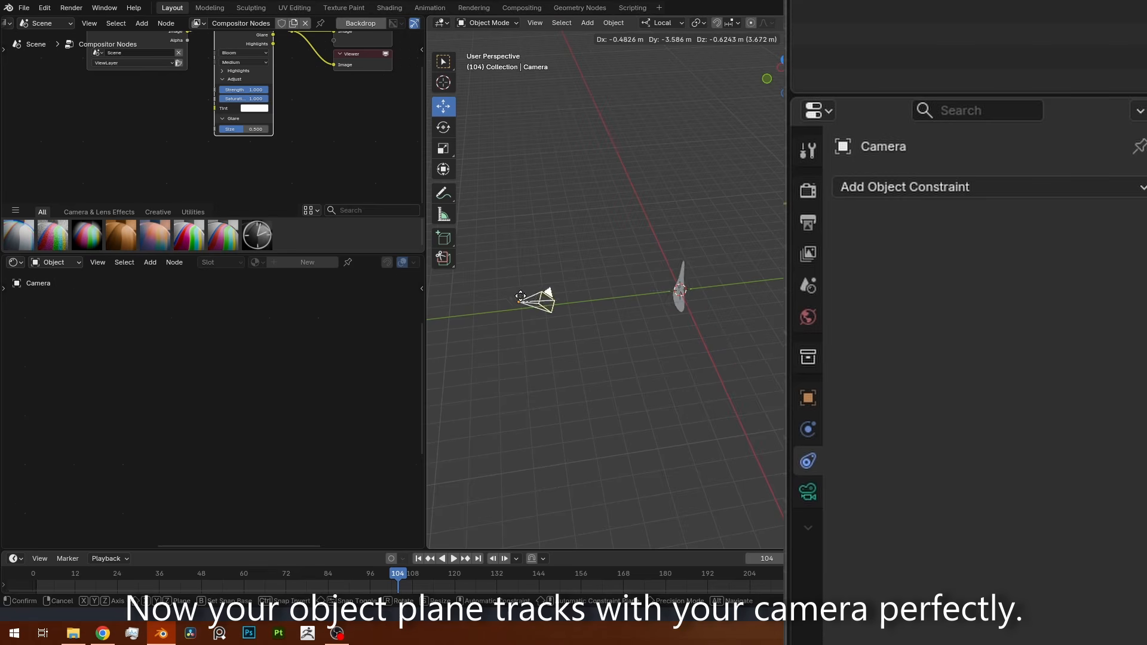
{"action": "right_click", "coordinate": [632, 307]}
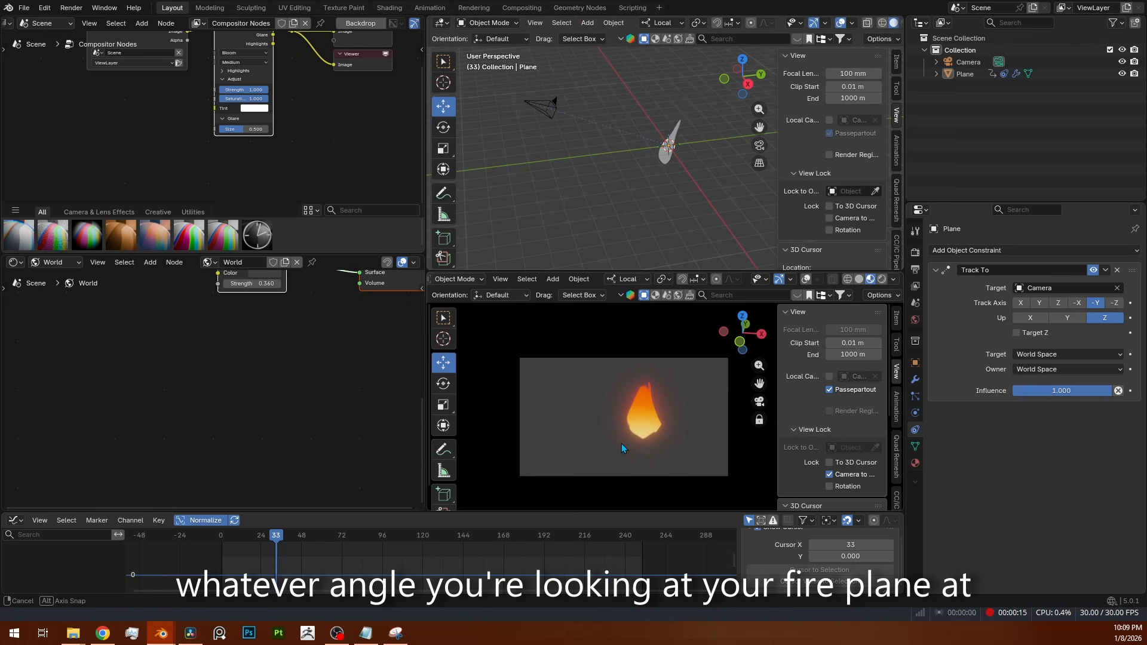
{"action": "middle_click_drag", "start_coordinate": [621, 443], "coordinate": [600, 452]}
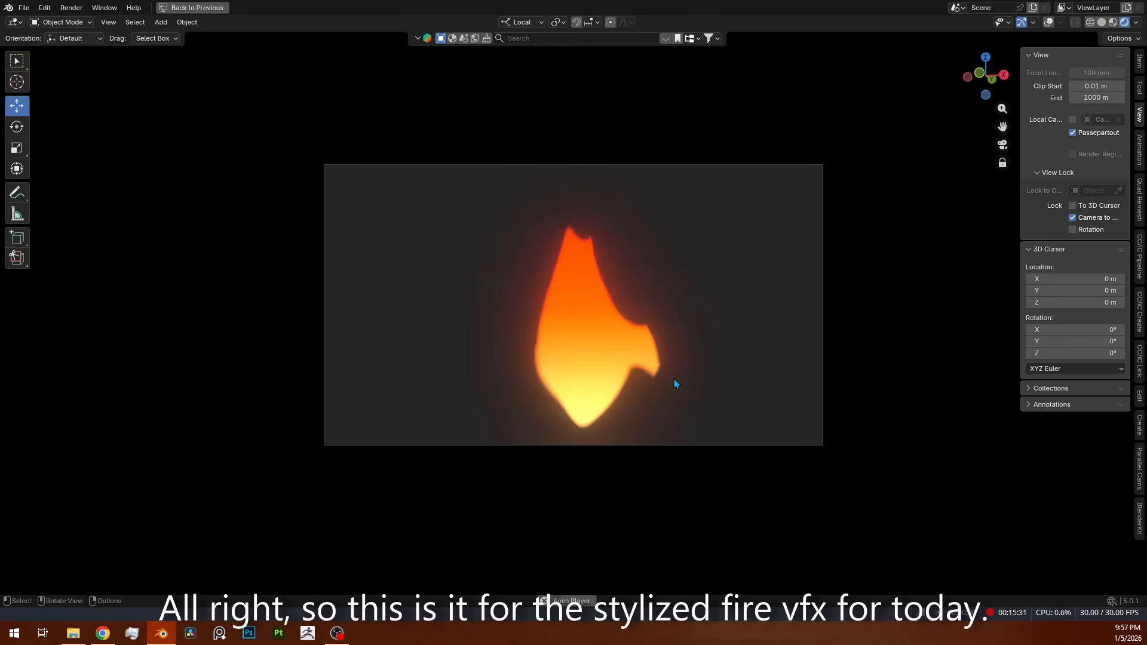